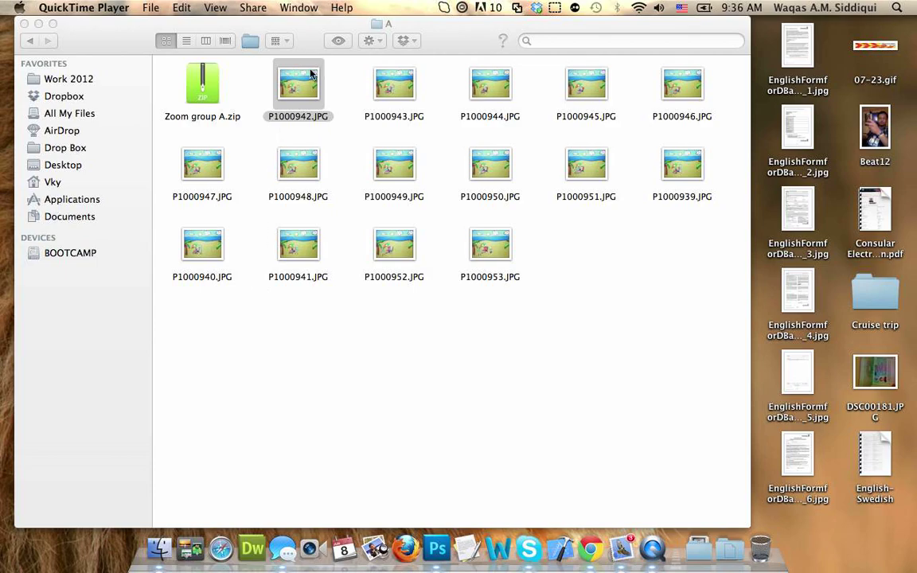
# - Open P1000942.JPG from folder A in Adobe Photoshop CS5 and move its document window clear of the tools
pyautogui.click(312, 74)
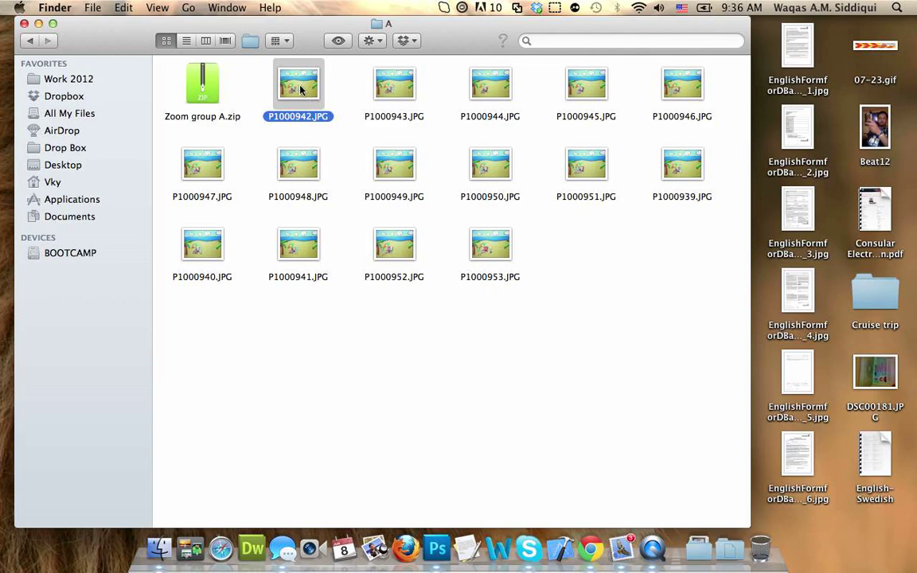
pyautogui.rightClick(301, 94)
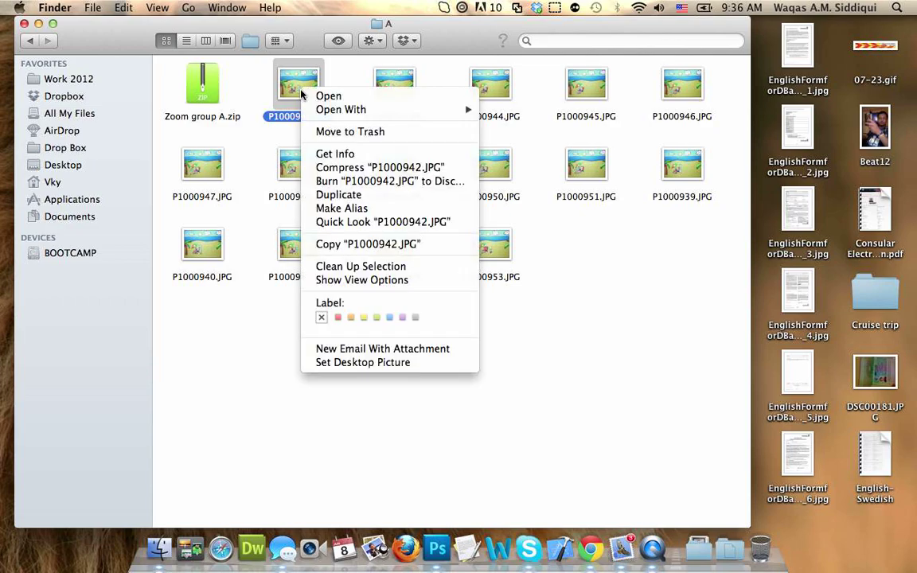
pyautogui.moveTo(358, 109)
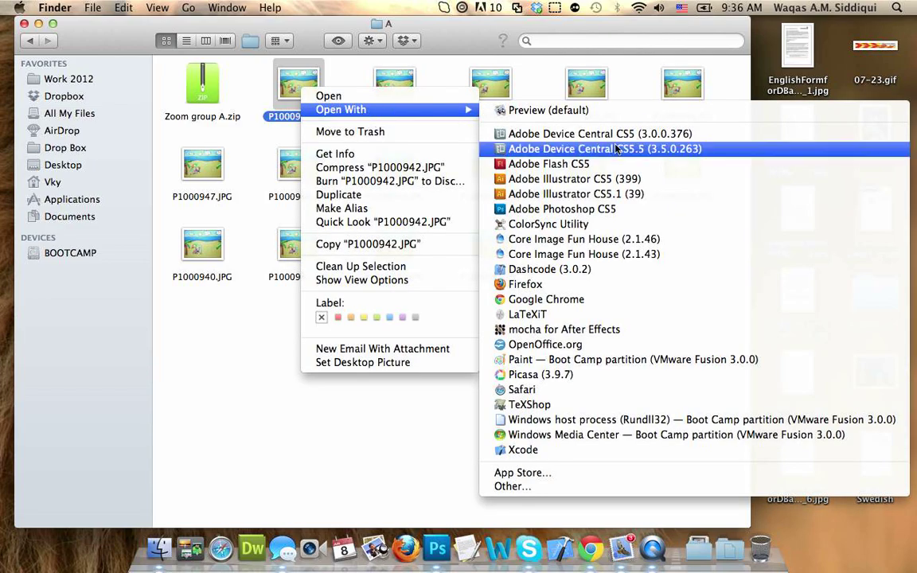
pyautogui.click(586, 209)
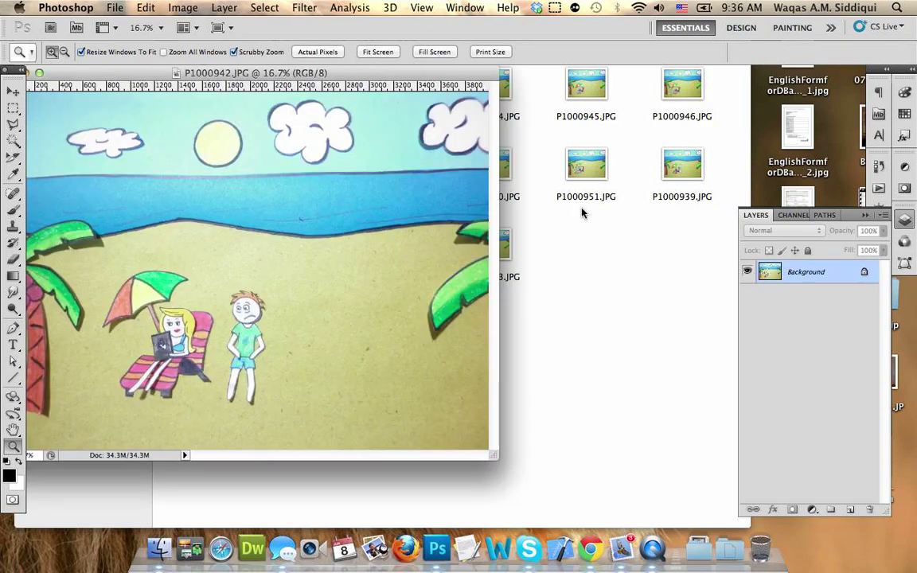
pyautogui.moveTo(235, 72); pyautogui.dragTo(406, 74)
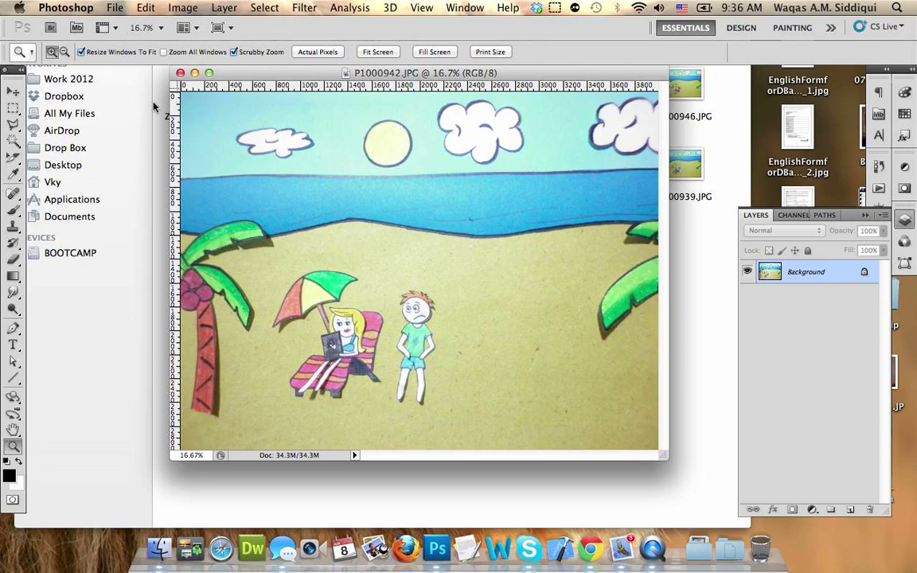
pyautogui.press('super+h')
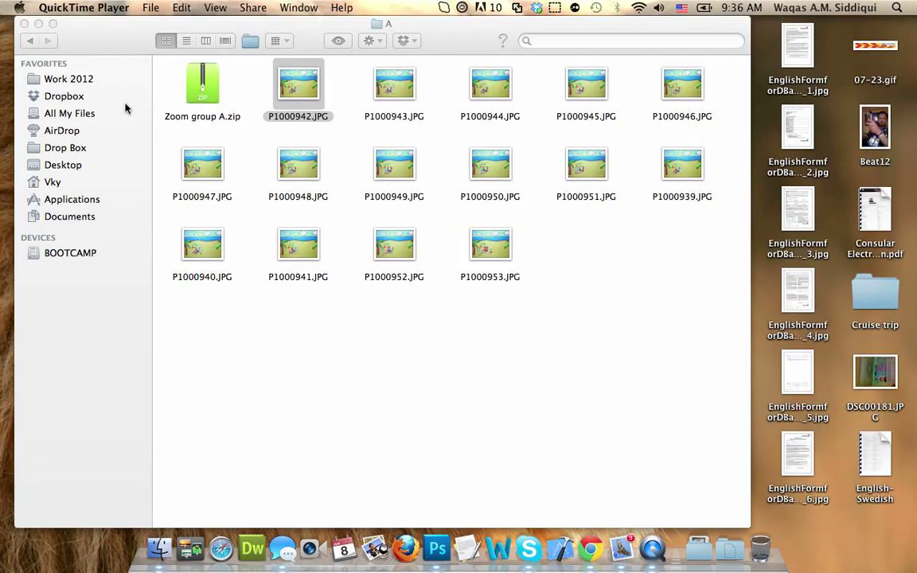
pyautogui.click(437, 533)
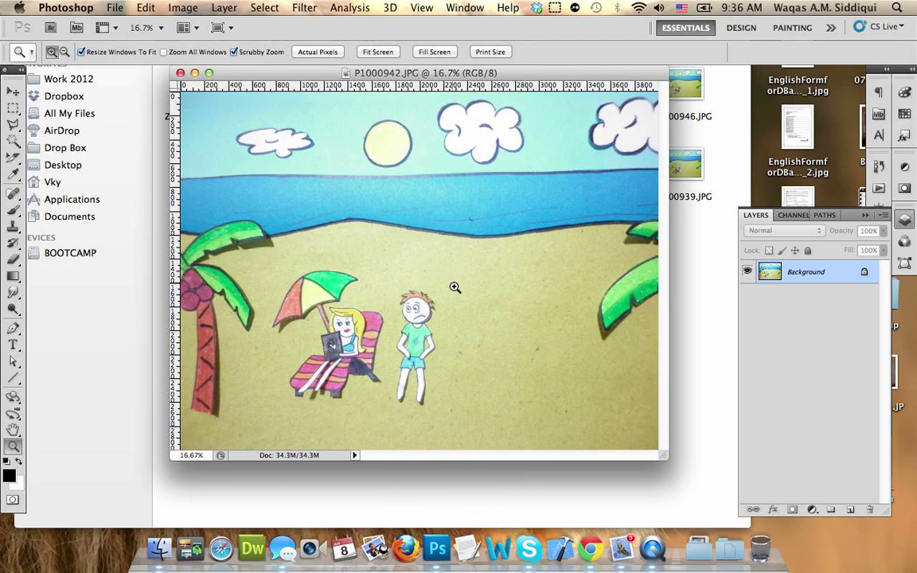
# - Try cropping the photo to exclude the upper sky and the palm leaves on its right side, and undo the crop
pyautogui.moveTo(442, 293); pyautogui.dragTo(265, 157)
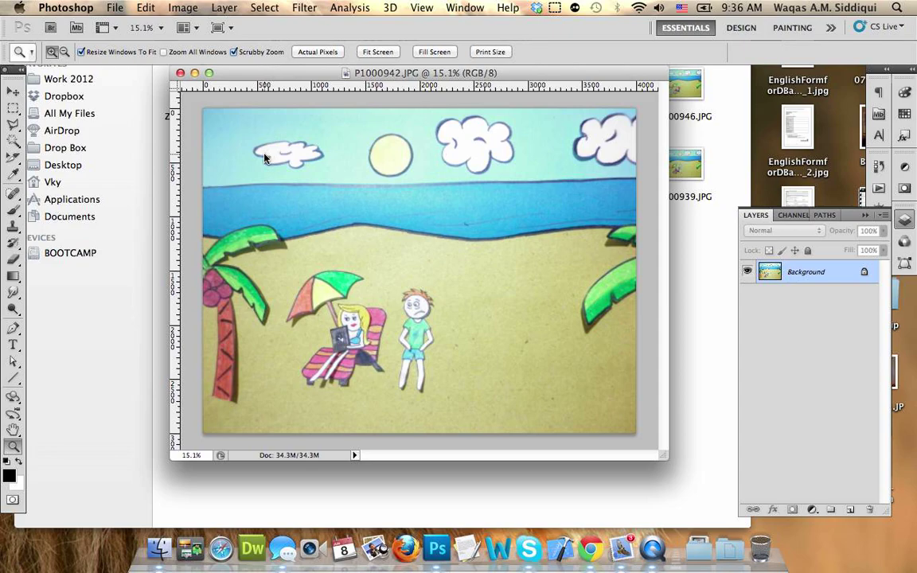
pyautogui.click(12, 157)
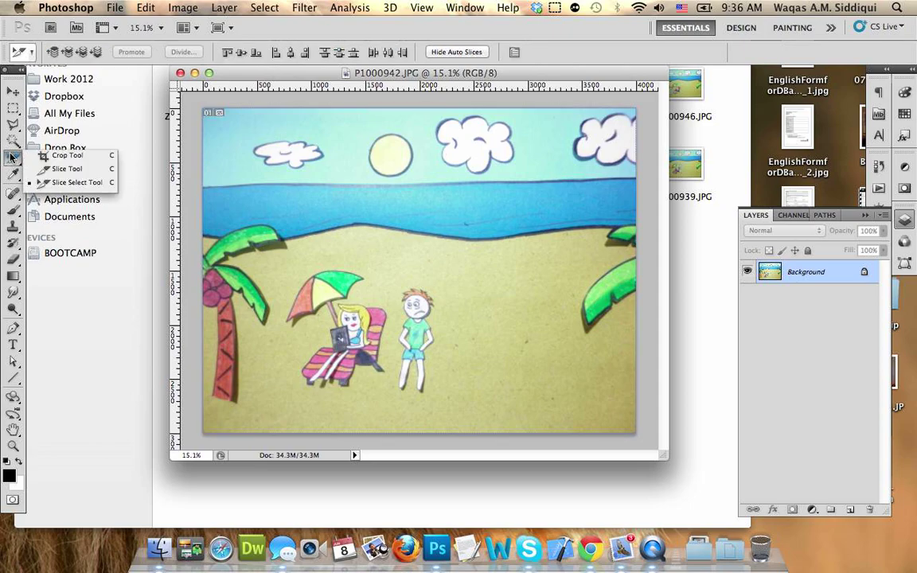
pyautogui.click(11, 157)
pyautogui.click(55, 155)
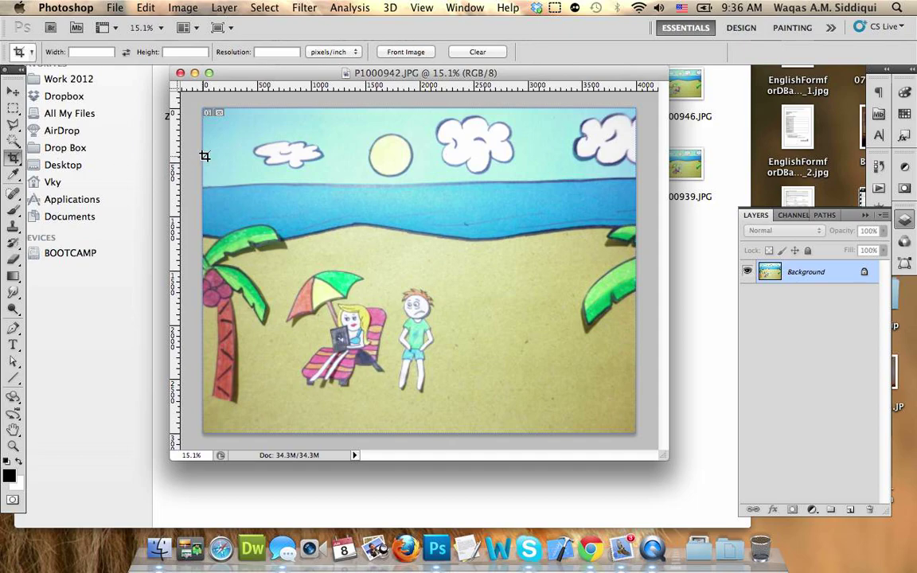
pyautogui.moveTo(195, 153); pyautogui.dragTo(577, 507)
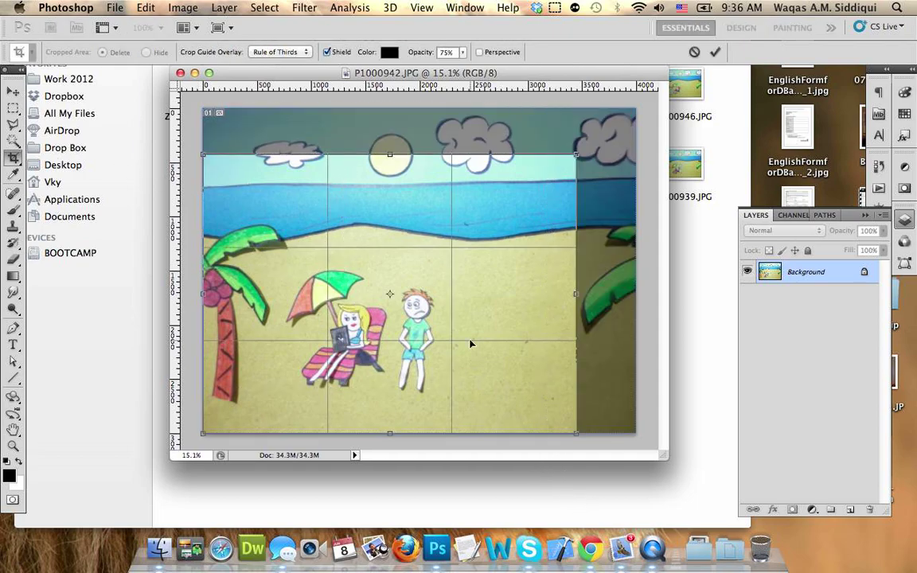
pyautogui.doubleClick(471, 343)
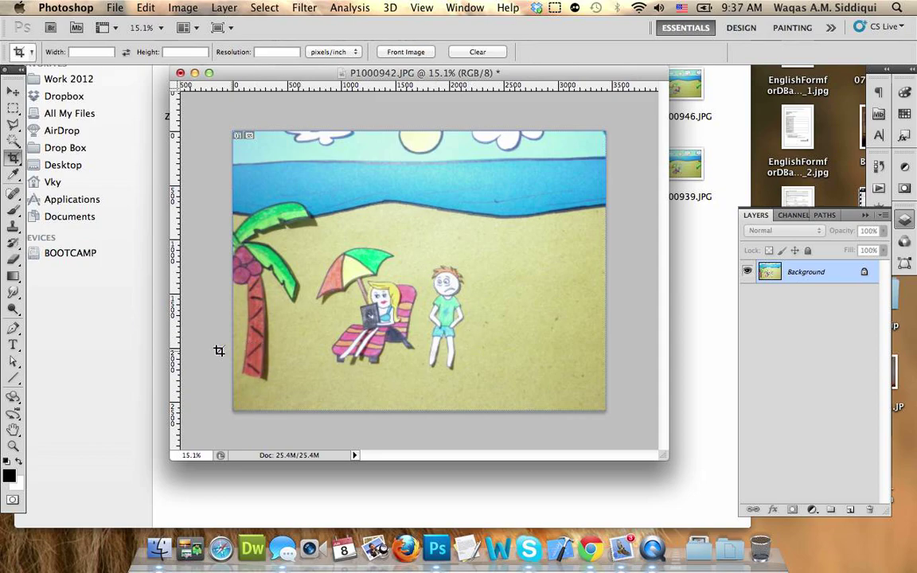
pyautogui.press('super+z')
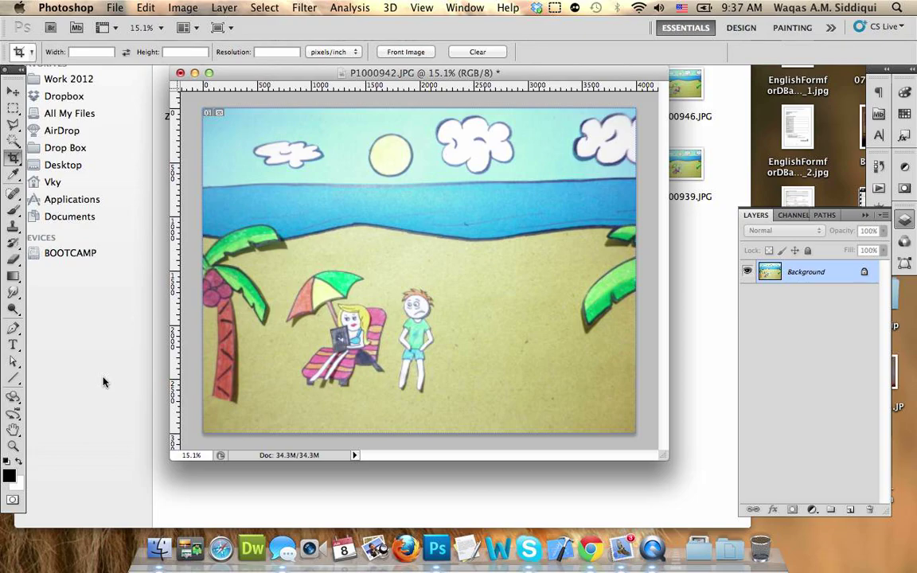
# - Inspect the uncropped photo at 100% magnification and return to a view of the whole picture
pyautogui.moveTo(2, 571)
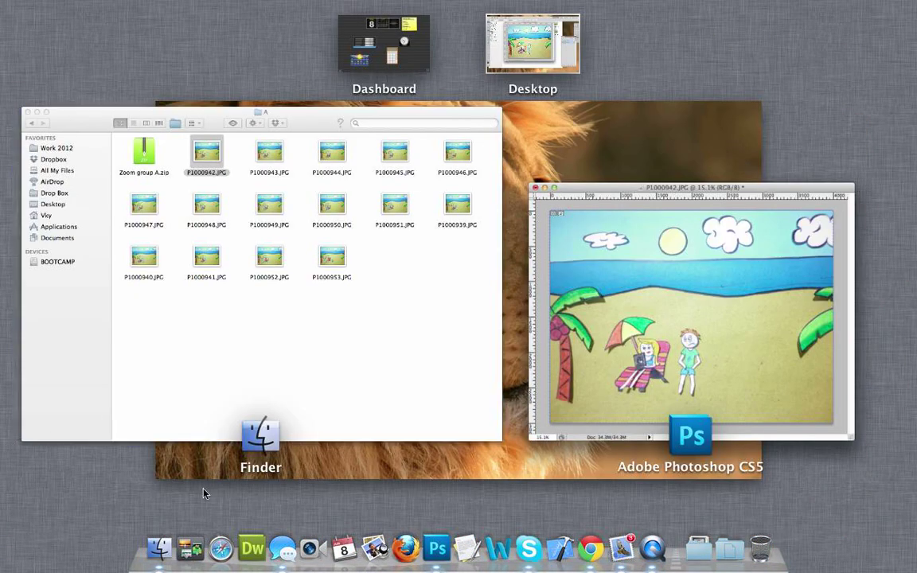
pyautogui.click(598, 341)
pyautogui.doubleClick(13, 447)
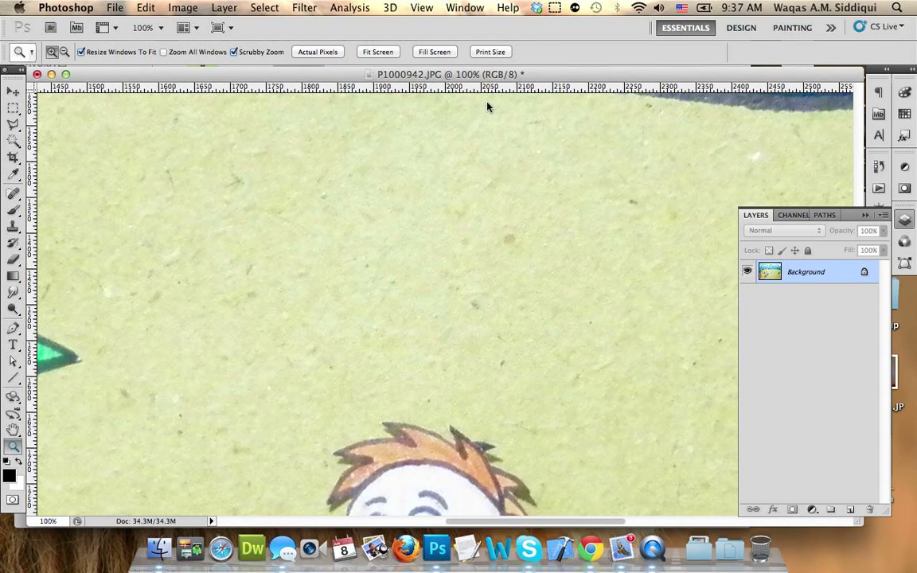
pyautogui.moveTo(411, 234); pyautogui.dragTo(336, 200)
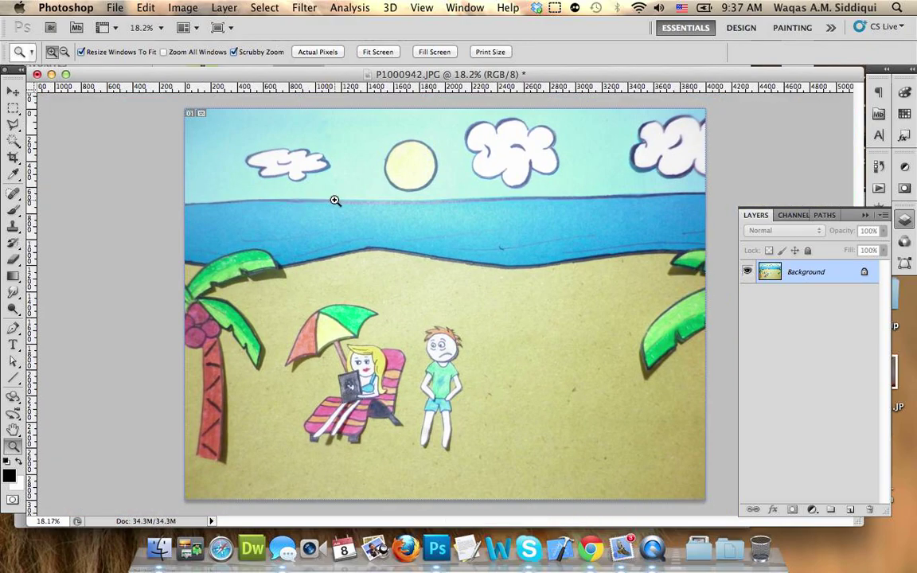
# - Crop the photo to its lower-left area with the palm tree and both characters, and check it at 100% magnification
pyautogui.click(12, 156)
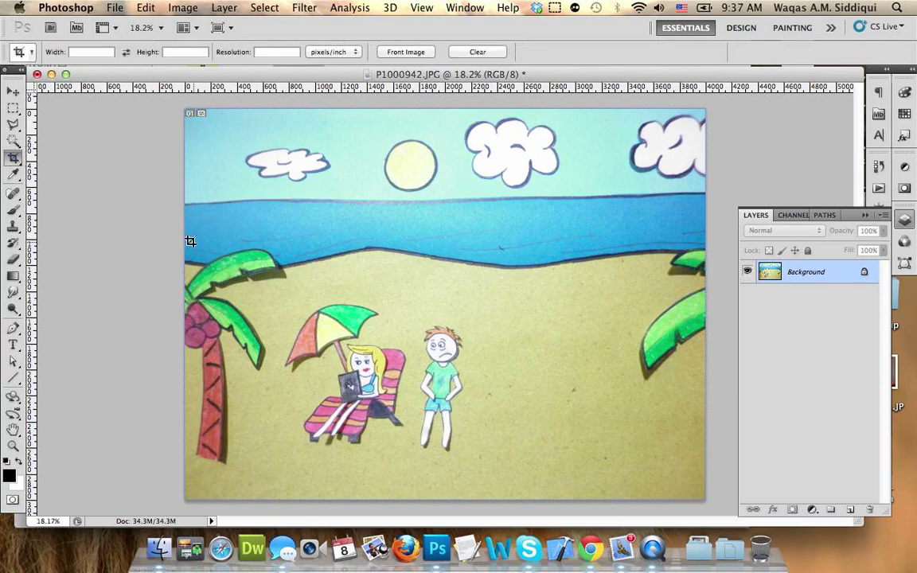
pyautogui.moveTo(175, 234); pyautogui.dragTo(560, 544)
pyautogui.doubleClick(391, 362)
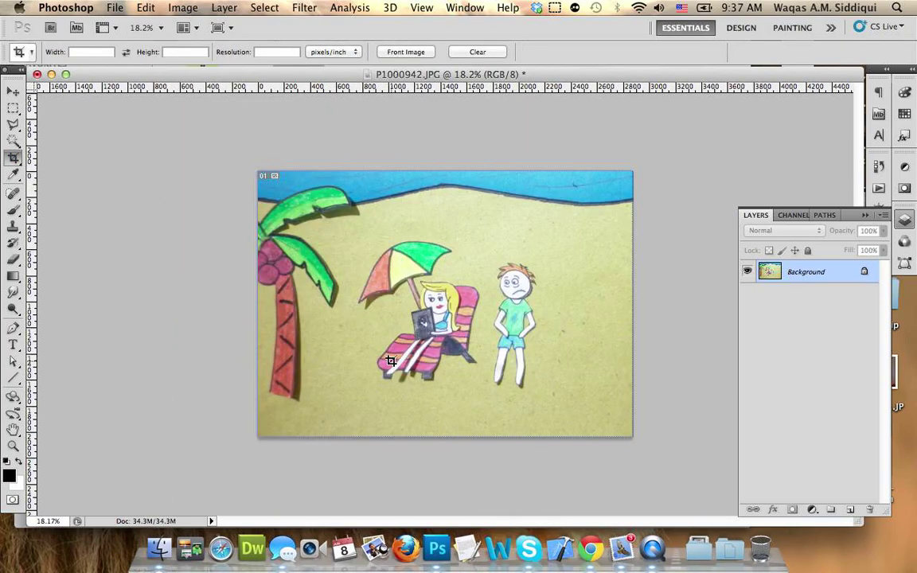
pyautogui.click(13, 448)
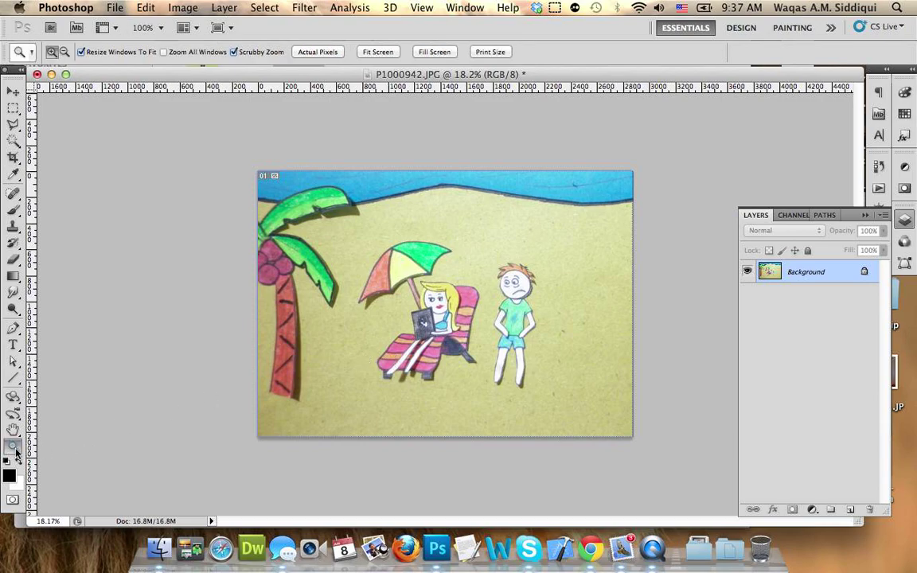
pyautogui.doubleClick(15, 449)
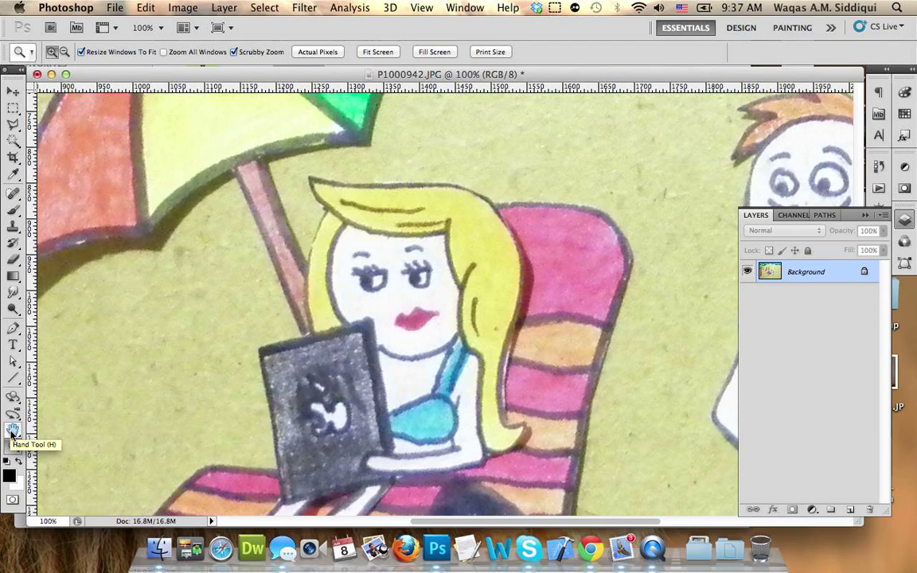
# - Revert the cropped photo to its original P1000942.JPG history snapshot and view the whole picture
pyautogui.click(880, 167)
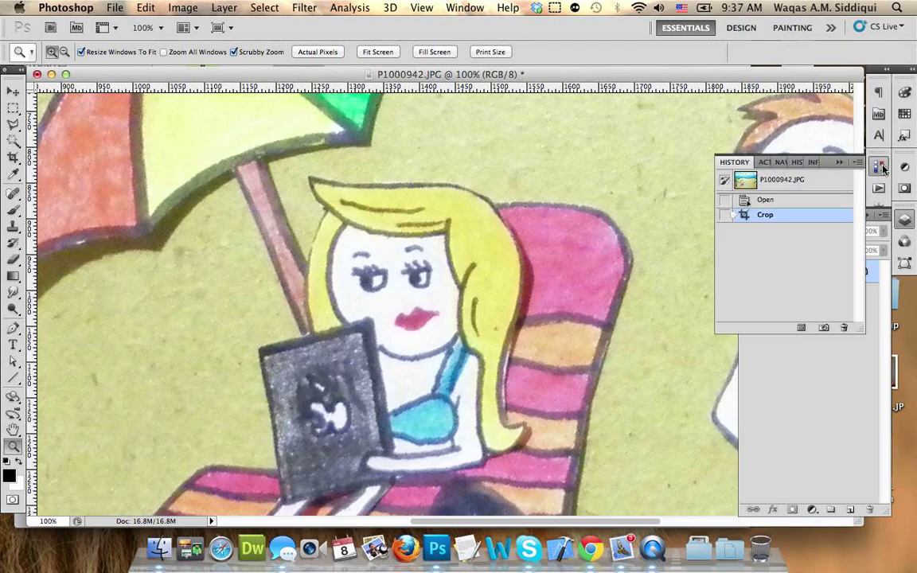
pyautogui.click(773, 177)
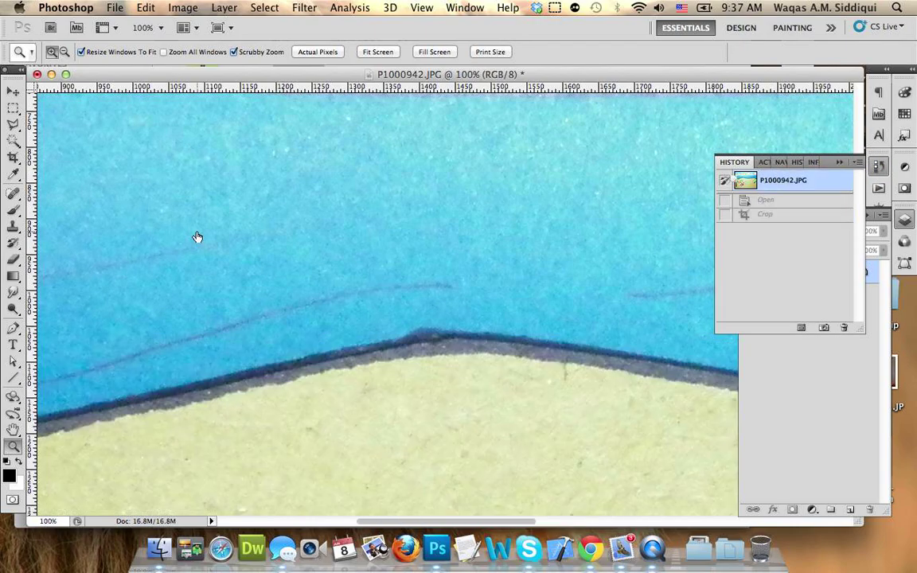
pyautogui.moveTo(225, 385); pyautogui.dragTo(110, 280)
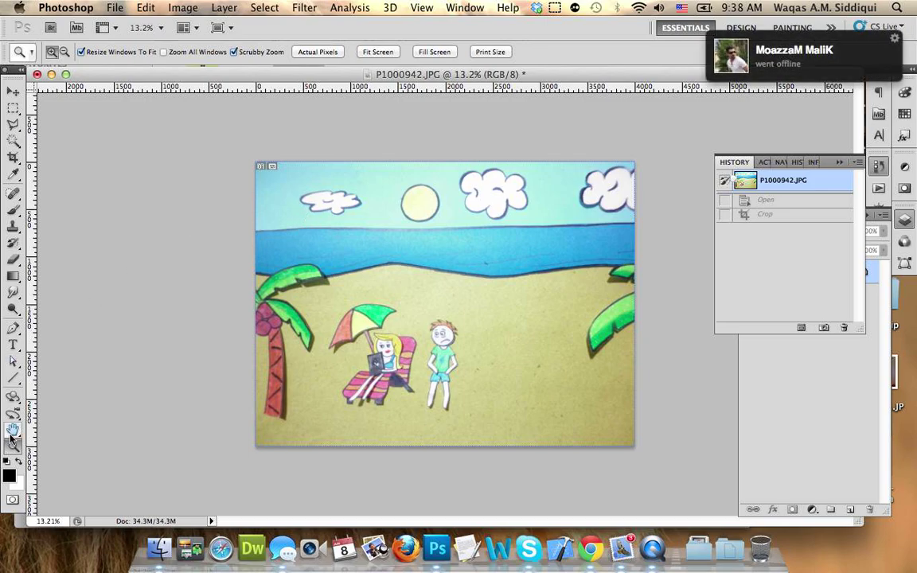
# - Open the Canvas Size settings, anchor the canvas at its bottom-left corner and switch the size units to percent
pyautogui.click(177, 7)
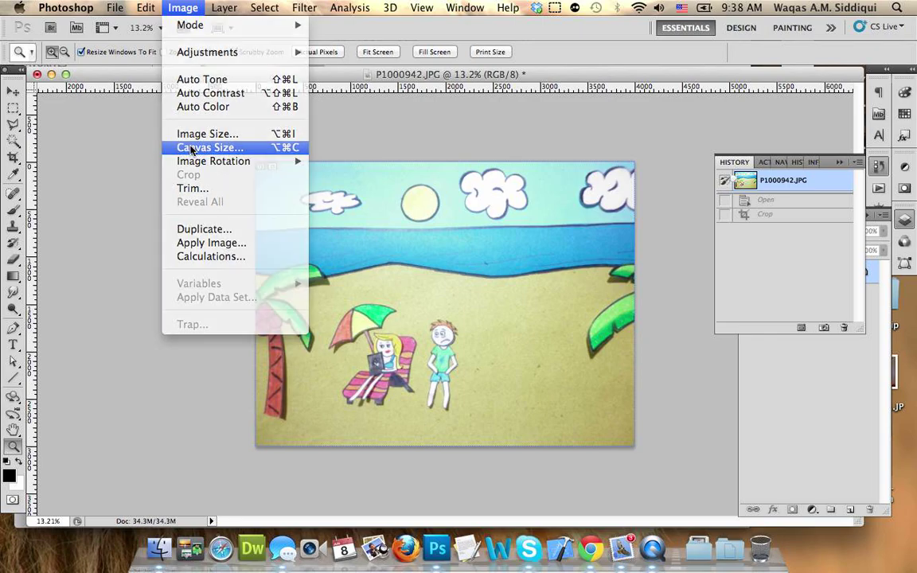
pyautogui.click(183, 147)
pyautogui.moveTo(494, 142); pyautogui.dragTo(704, 127)
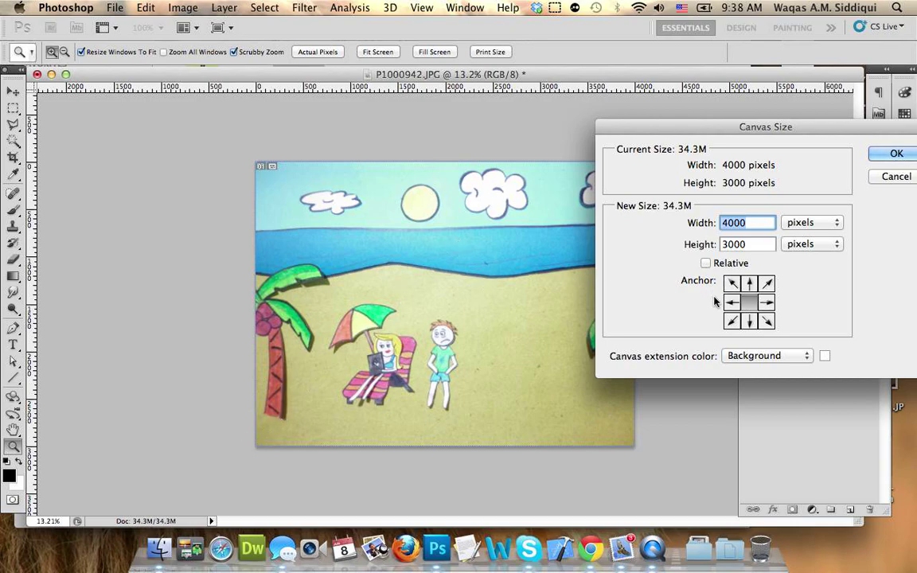
pyautogui.click(731, 321)
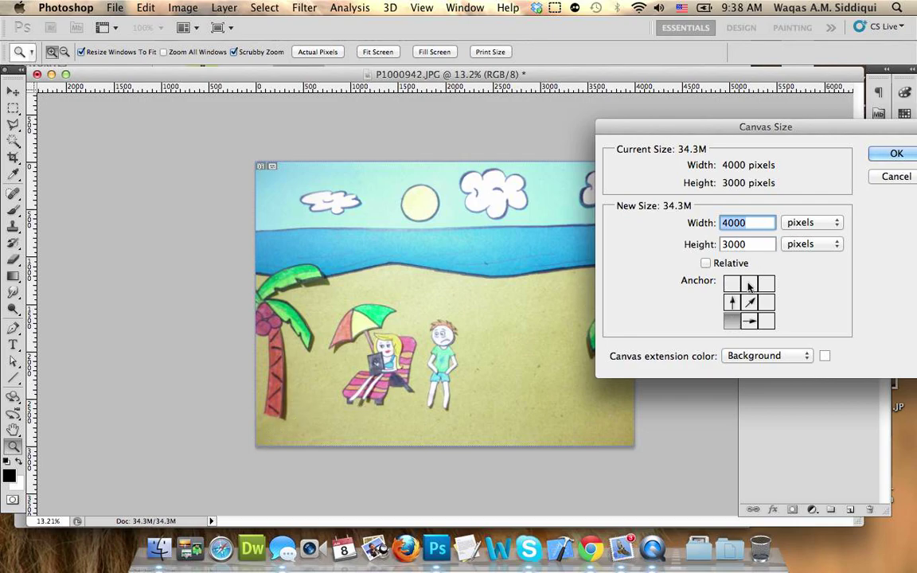
pyautogui.click(827, 224)
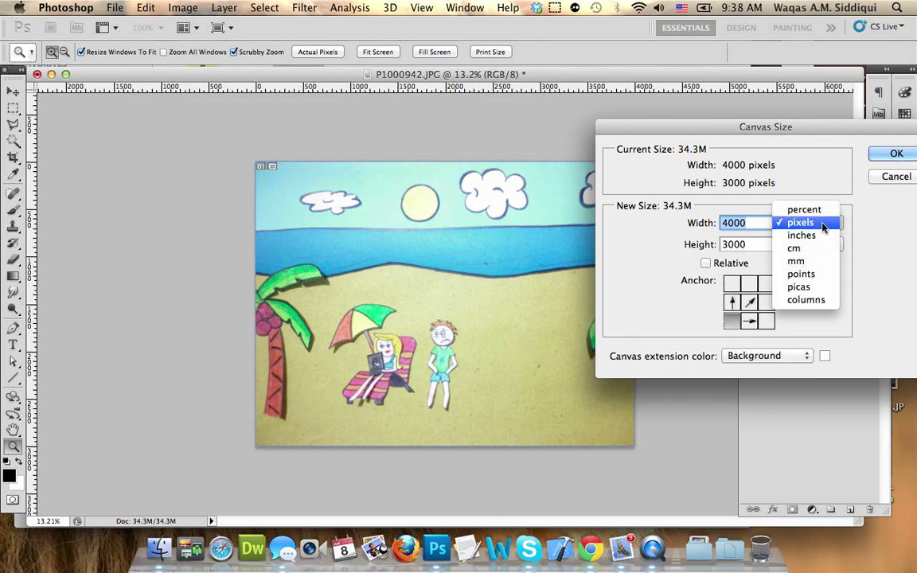
pyautogui.click(807, 208)
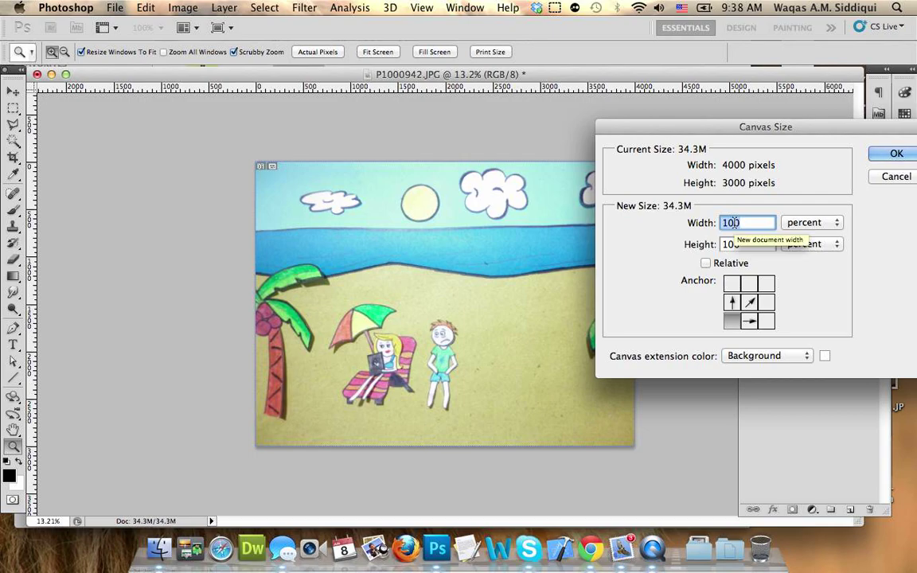
# - Resize the canvas to 50 percent width and 50 percent height with Relative off, accepting the clipping
pyautogui.write('500')
pyautogui.press('BackSpace')
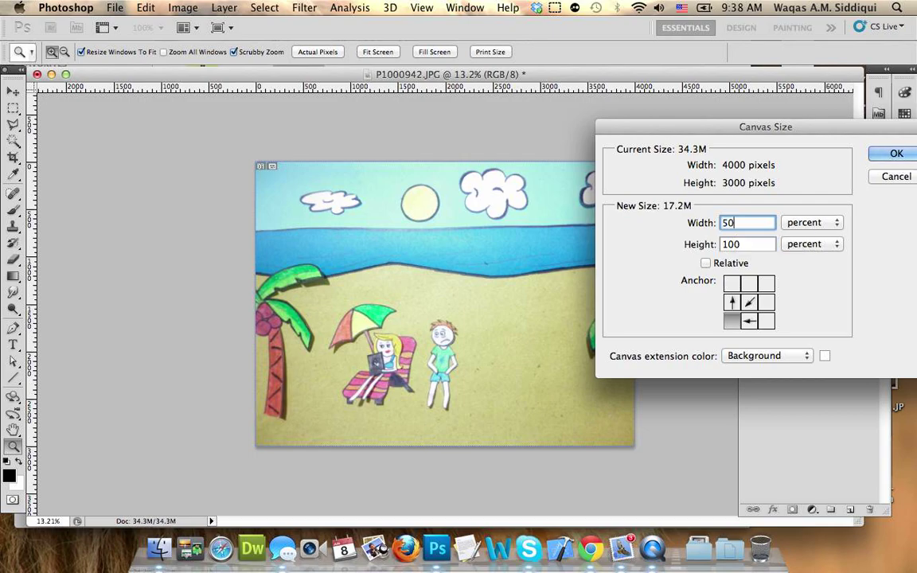
pyautogui.press('Tab')
pyautogui.write('50')
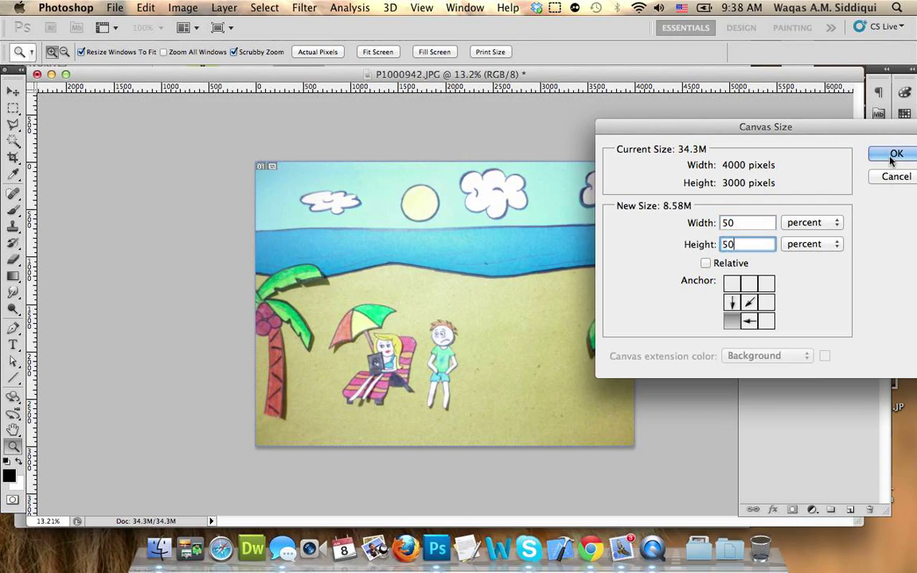
pyautogui.click(707, 263)
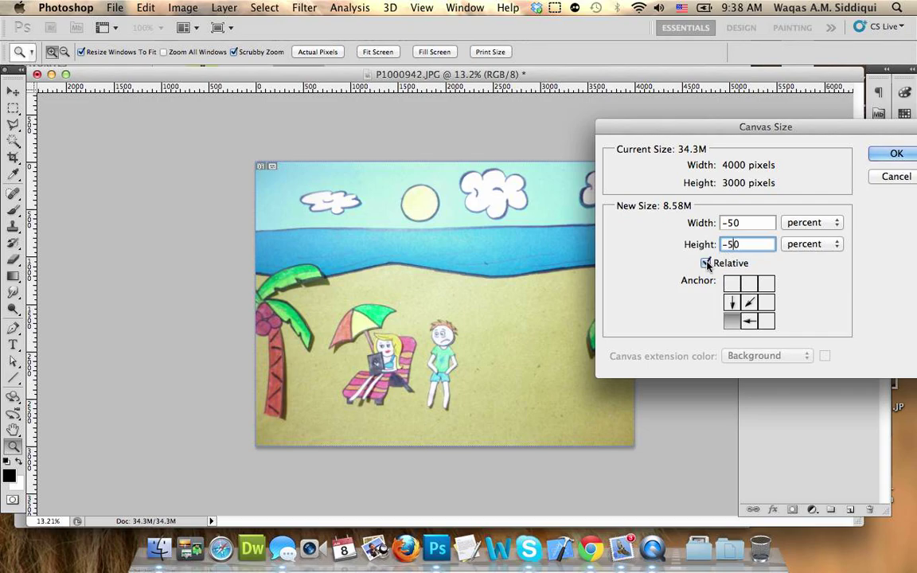
pyautogui.click(707, 264)
pyautogui.click(888, 153)
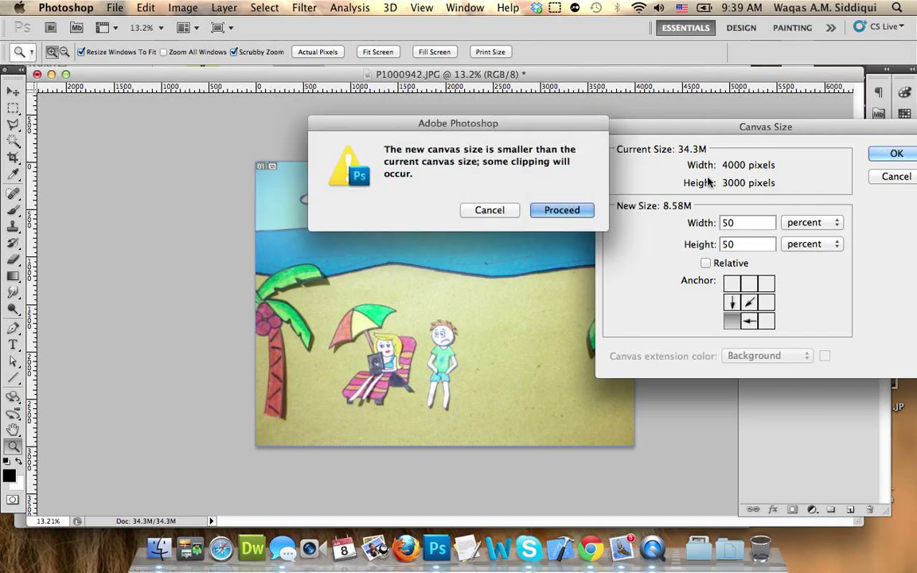
pyautogui.click(551, 213)
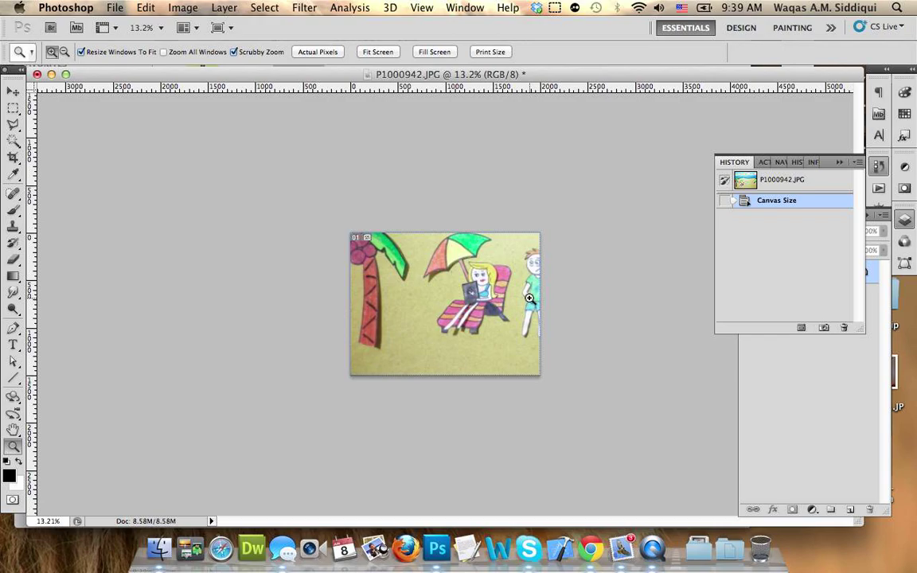
# - Undo the canvas resize by restoring the original history snapshot
pyautogui.click(746, 183)
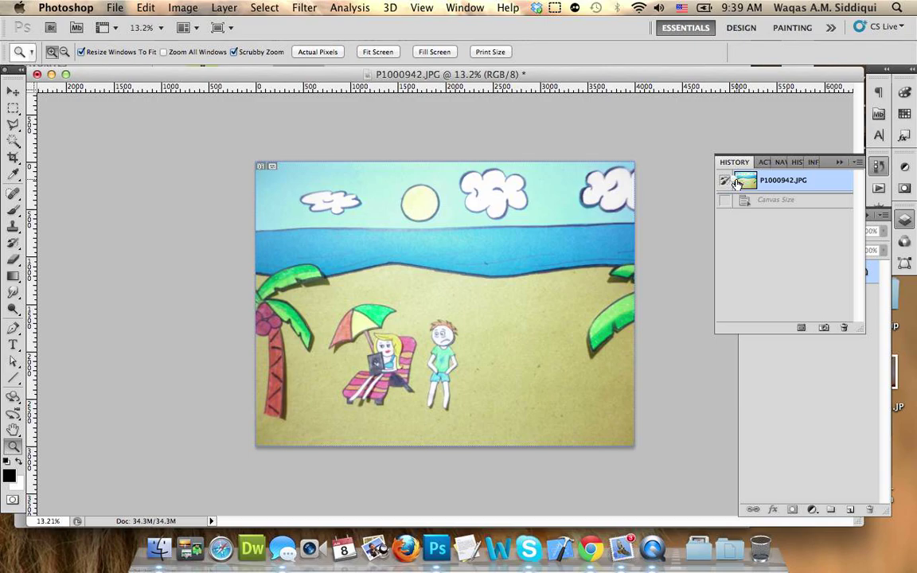
pyautogui.press('alt')
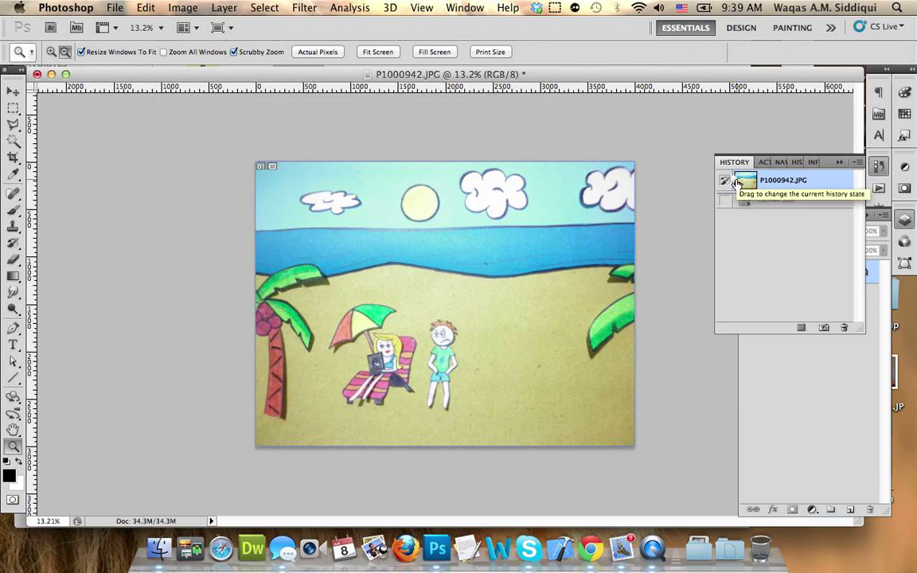
# - Resize the canvas to 75 percent width and 75 percent height, anchored at the bottom-left corner with Relative off, accepting the clipping
pyautogui.press('alt+super+c')
pyautogui.click(782, 222)
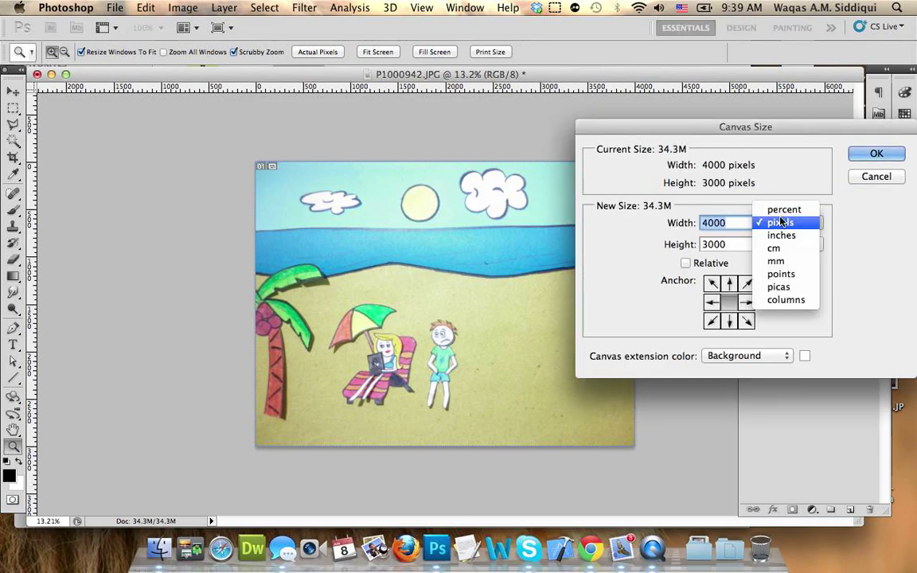
pyautogui.click(783, 209)
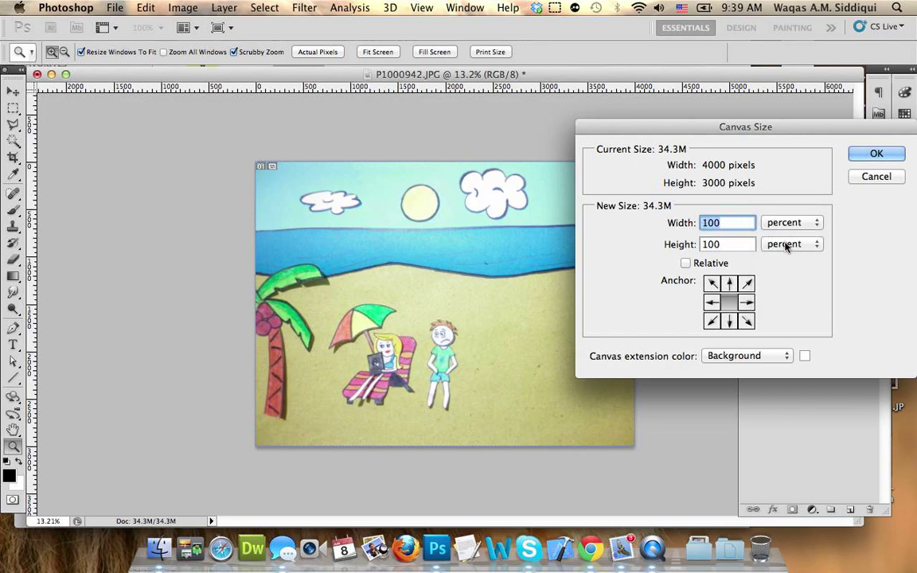
pyautogui.click(685, 264)
pyautogui.click(686, 263)
pyautogui.write('75')
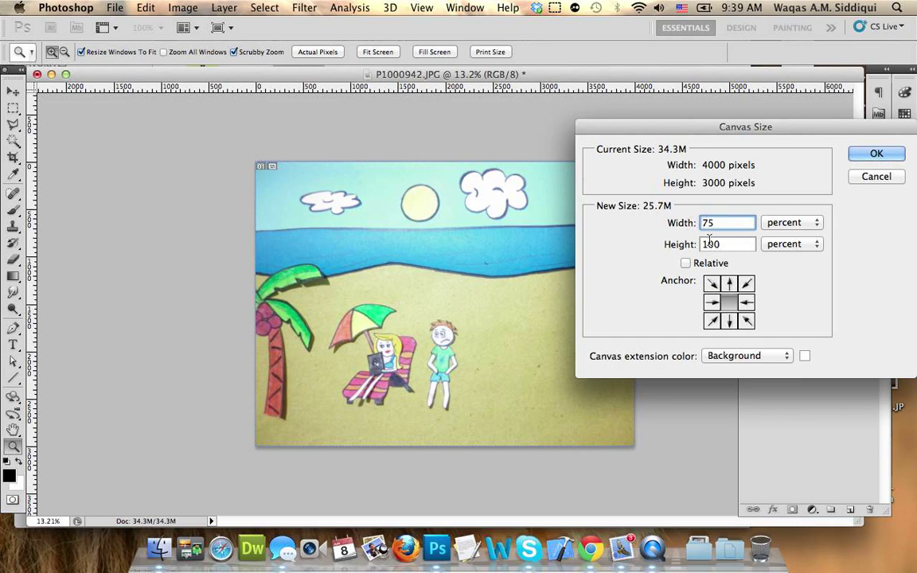
pyautogui.press('Tab')
pyautogui.write('75')
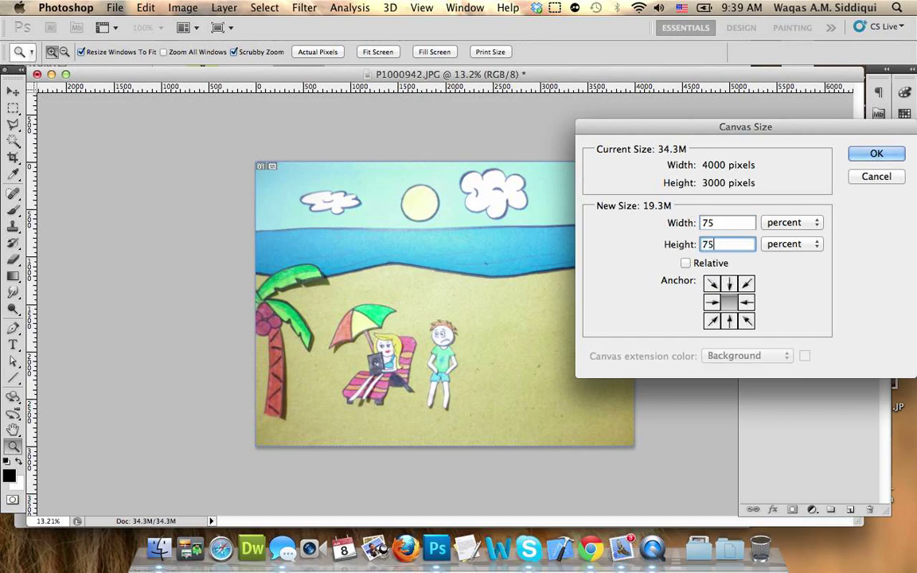
pyautogui.click(713, 321)
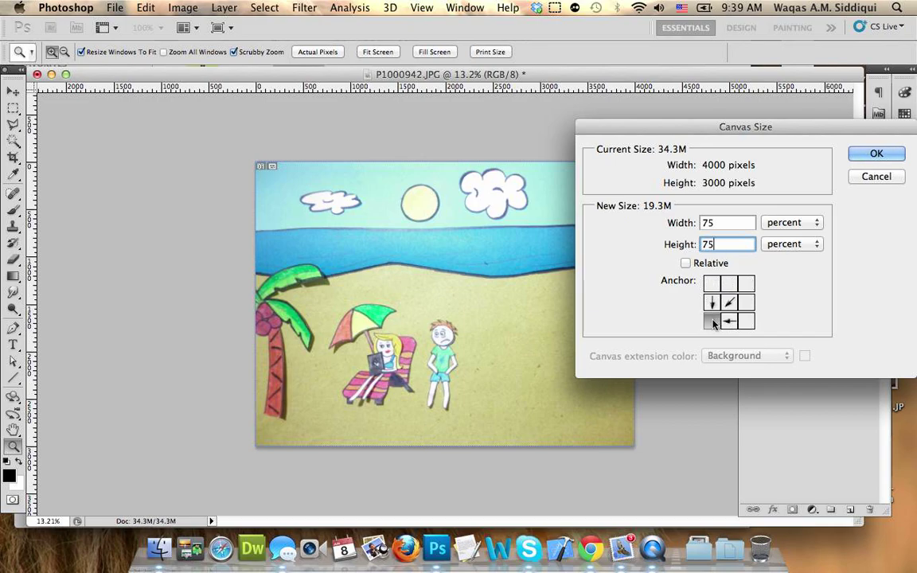
pyautogui.click(883, 159)
pyautogui.click(556, 210)
# - Compare the original snapshot with the resized canvas by switching between their history states, finishing on the original P1000942.JPG snapshot
pyautogui.press('super+z')
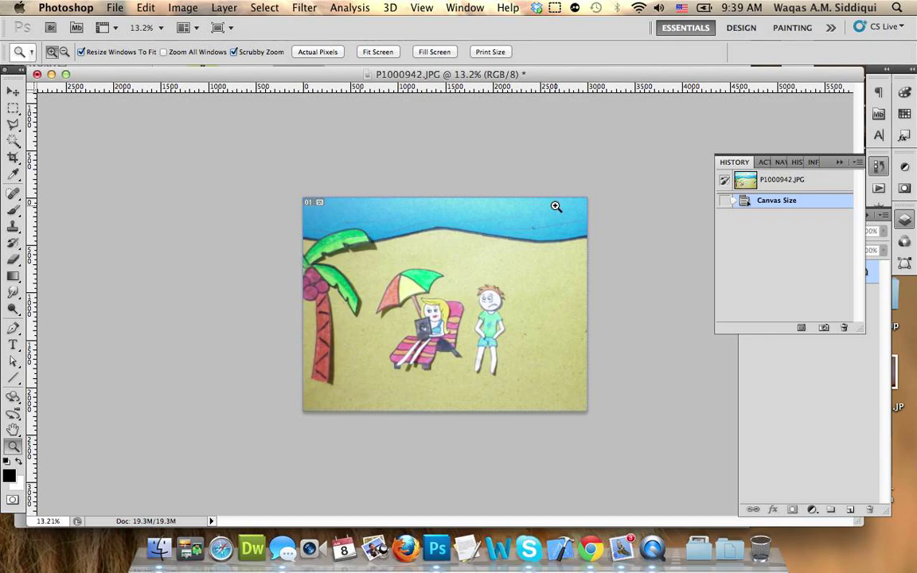
pyautogui.click(779, 186)
pyautogui.click(771, 200)
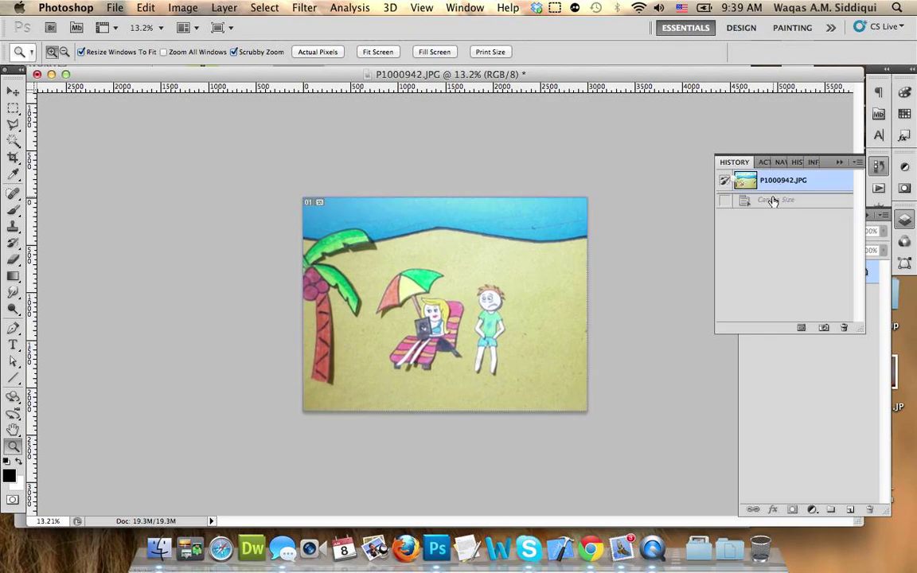
pyautogui.press('super+z')
pyautogui.click(771, 200)
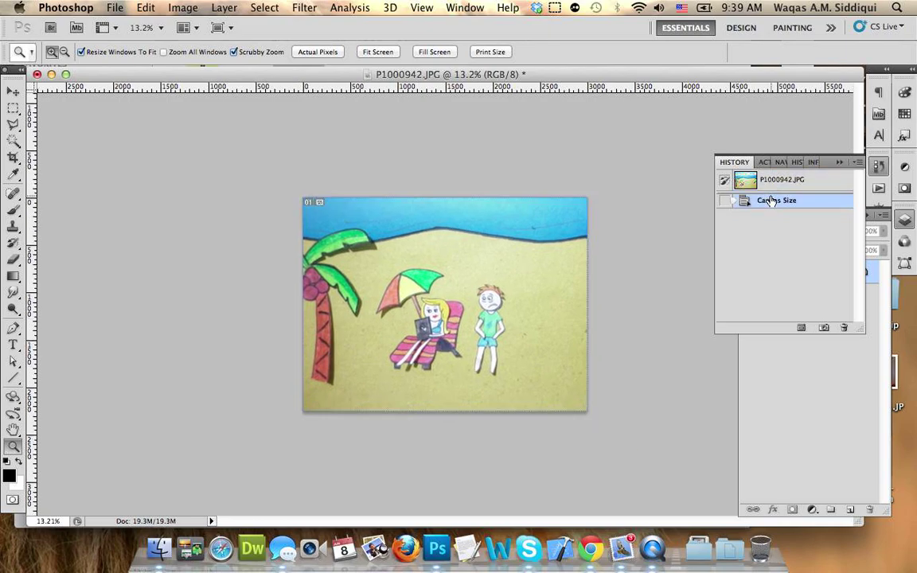
pyautogui.click(772, 181)
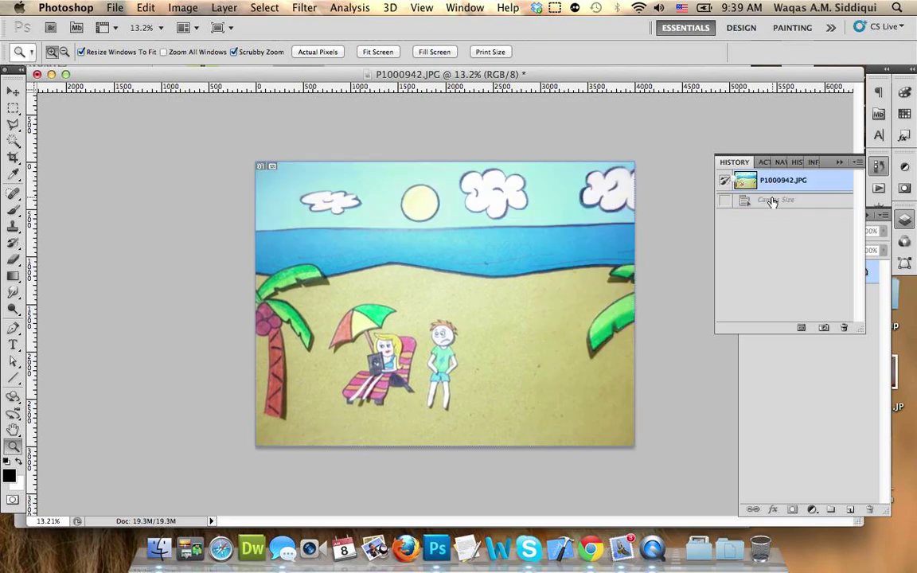
pyautogui.click(770, 200)
pyautogui.click(774, 181)
# - Switch to Finder to look over the JPG photos in folder A, and return to Photoshop
pyautogui.click(159, 546)
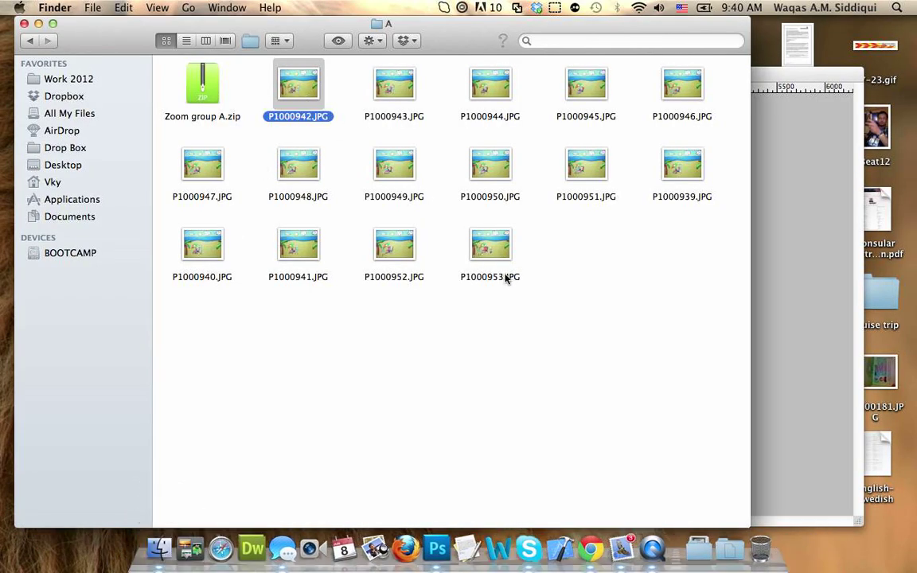
pyautogui.click(799, 251)
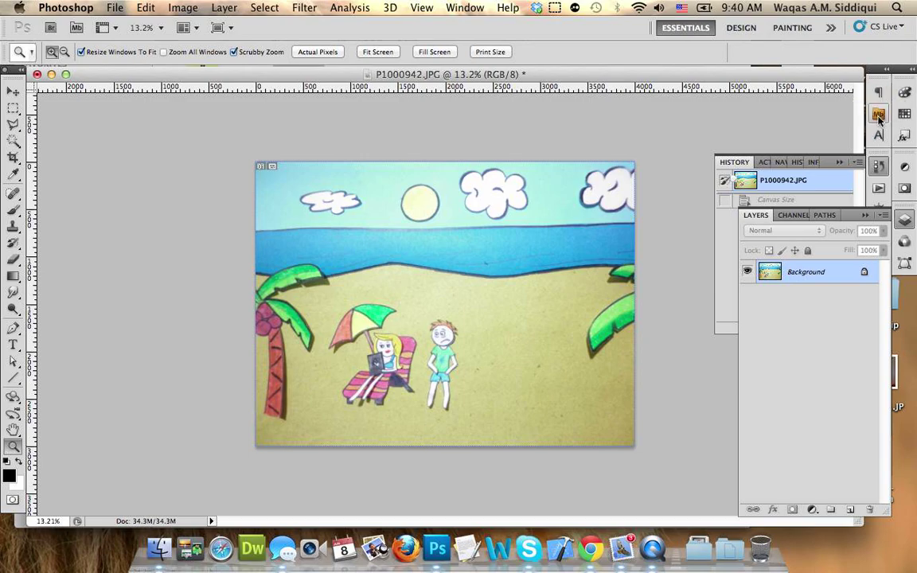
# - Start recording a new action named Zooooom in the Default Actions set and collapse the actions list
pyautogui.click(466, 9)
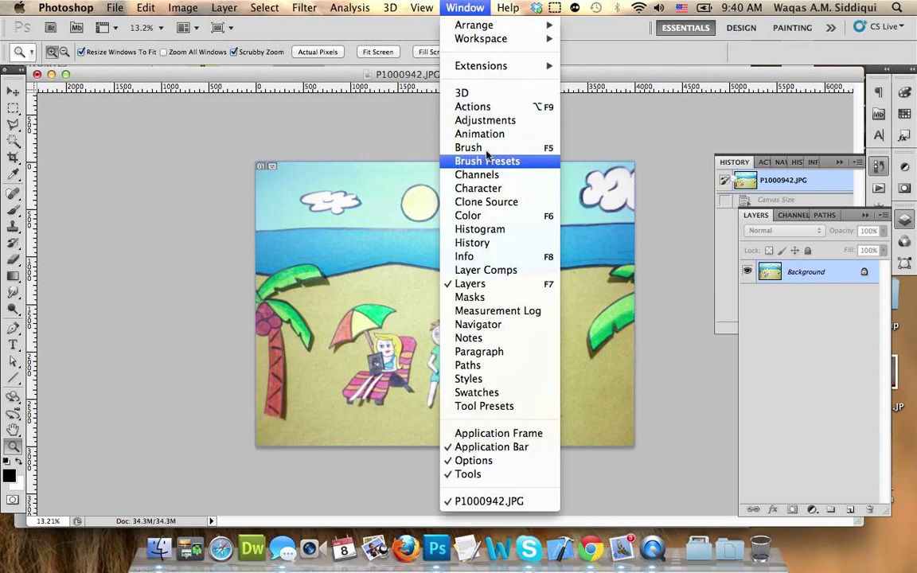
pyautogui.click(472, 108)
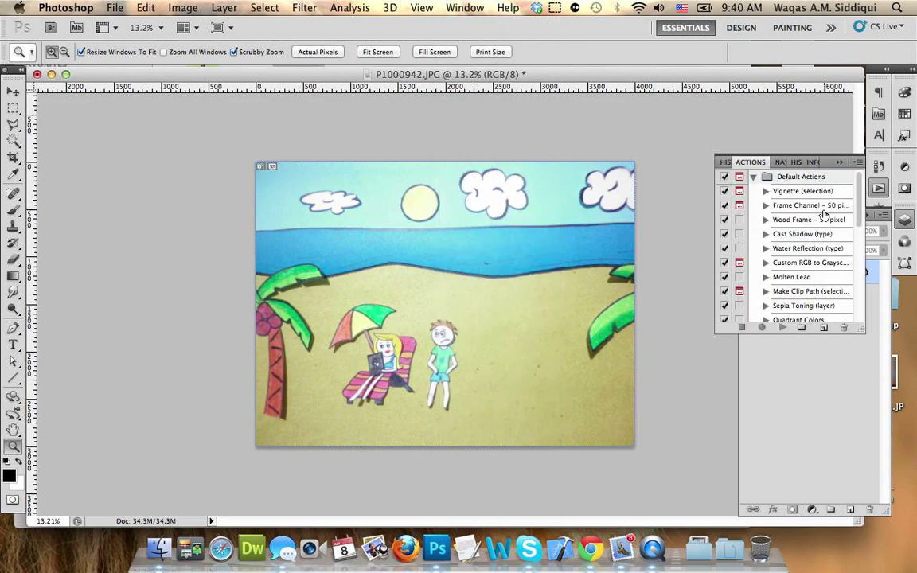
pyautogui.scroll(-3, 824, 213)
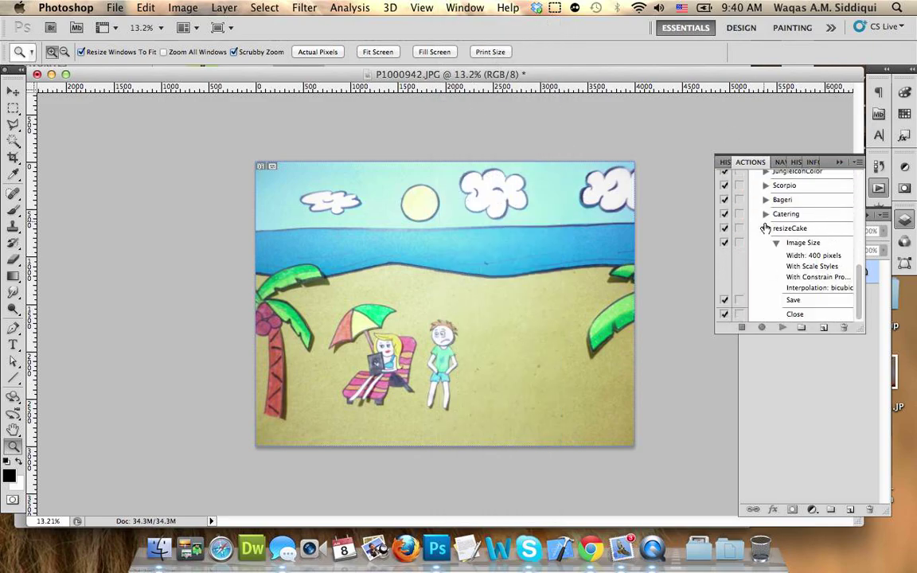
pyautogui.scroll(-3, 766, 230)
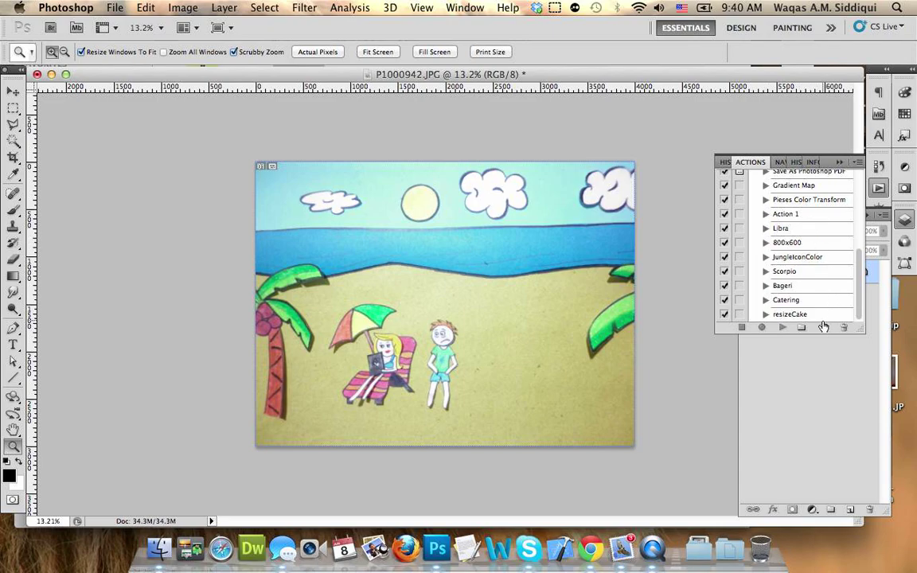
pyautogui.click(824, 327)
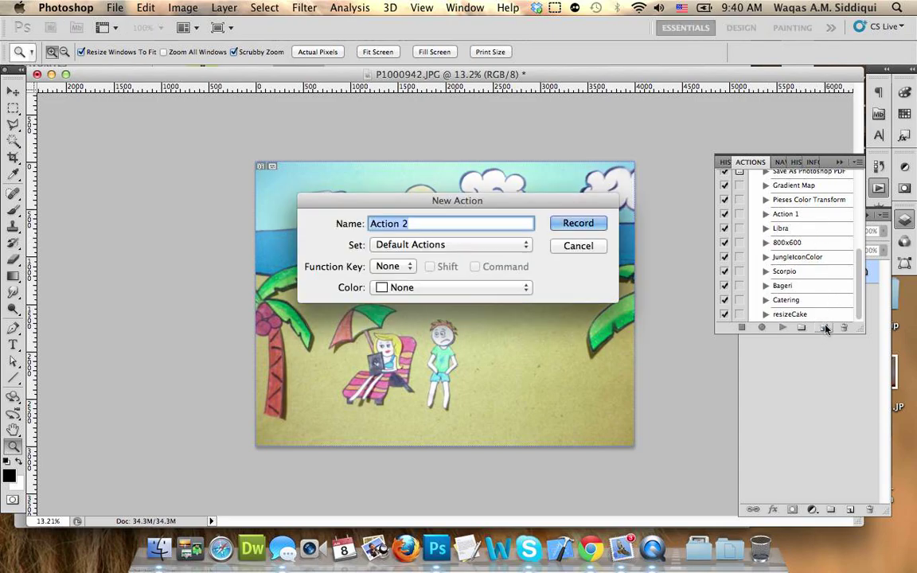
pyautogui.write('Res')
pyautogui.press('BackSpace')
pyautogui.press('BackSpace')
pyautogui.press('BackSpace')
pyautogui.write('Zooooom')
pyautogui.click(582, 230)
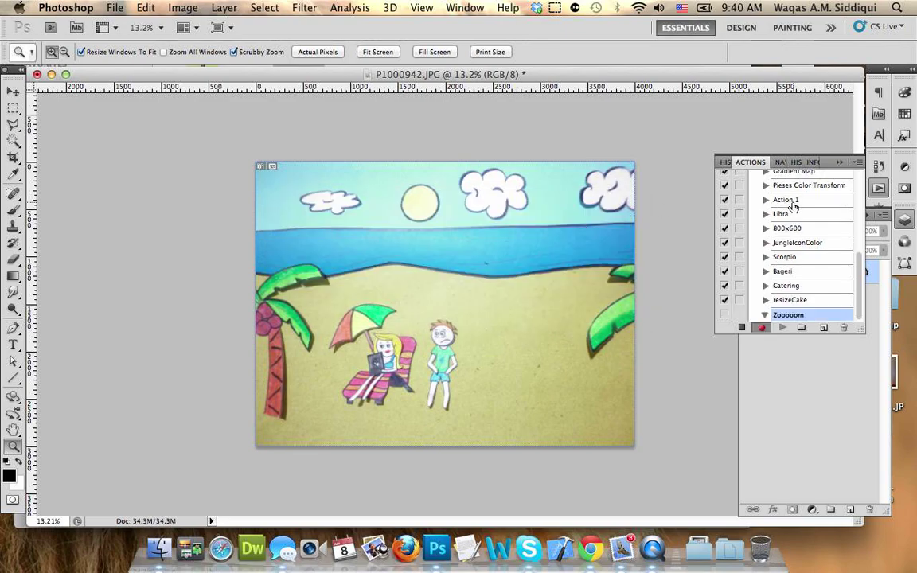
pyautogui.click(840, 163)
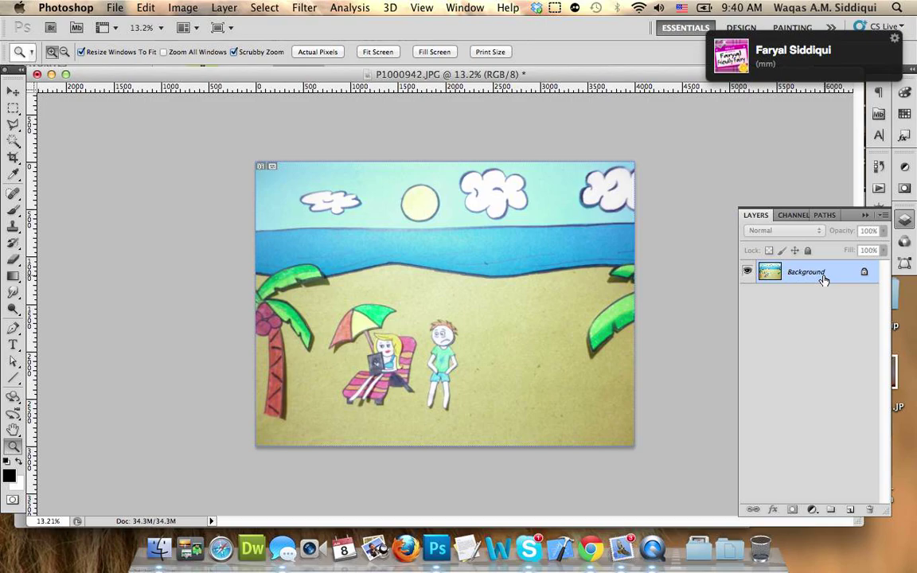
# - Set the Skype status to Do not disturb
pyautogui.rightClick(528, 541)
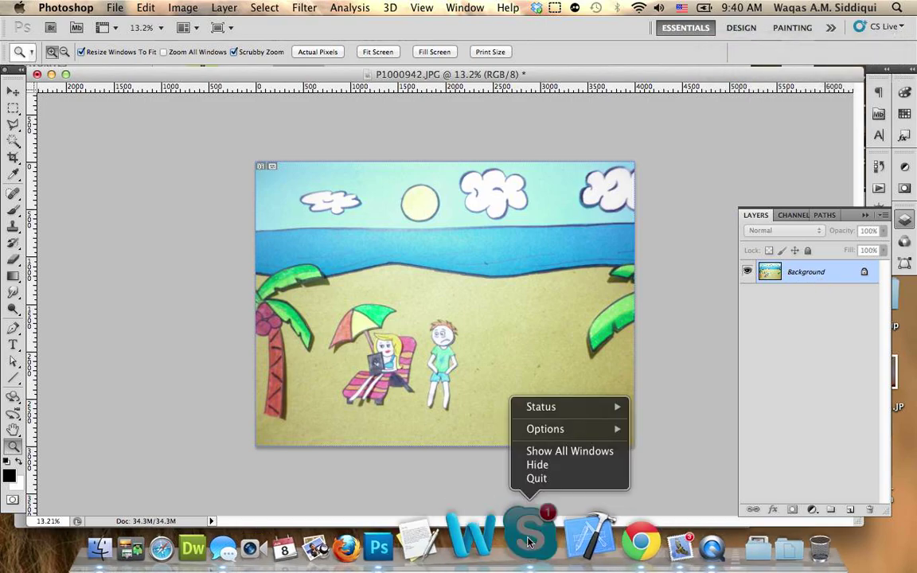
pyautogui.moveTo(530, 406)
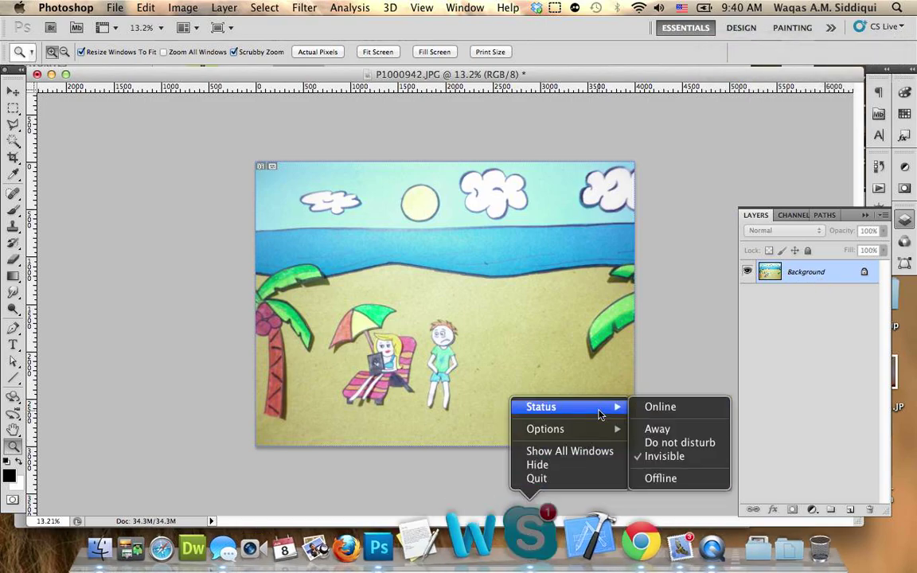
pyautogui.click(673, 444)
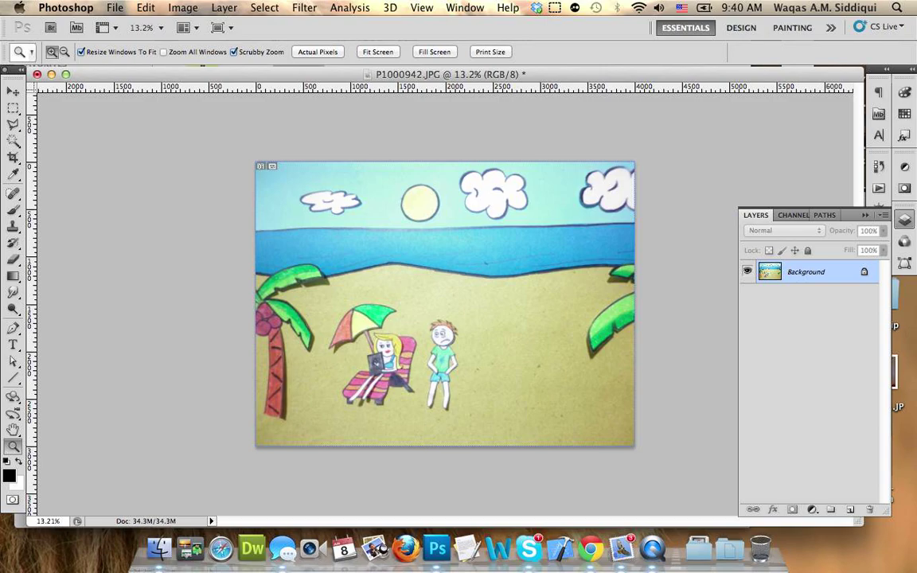
# - Redisplay the actions list and record a canvas resize to 75 percent width and height, anchored bottom-left, in the Zooooom action, accepting the clipping
pyautogui.click(464, 8)
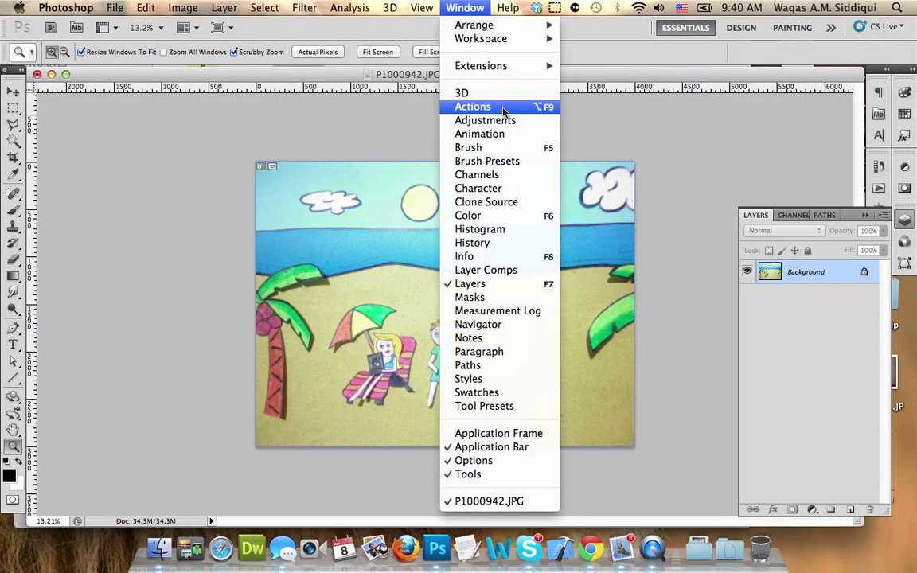
pyautogui.click(498, 106)
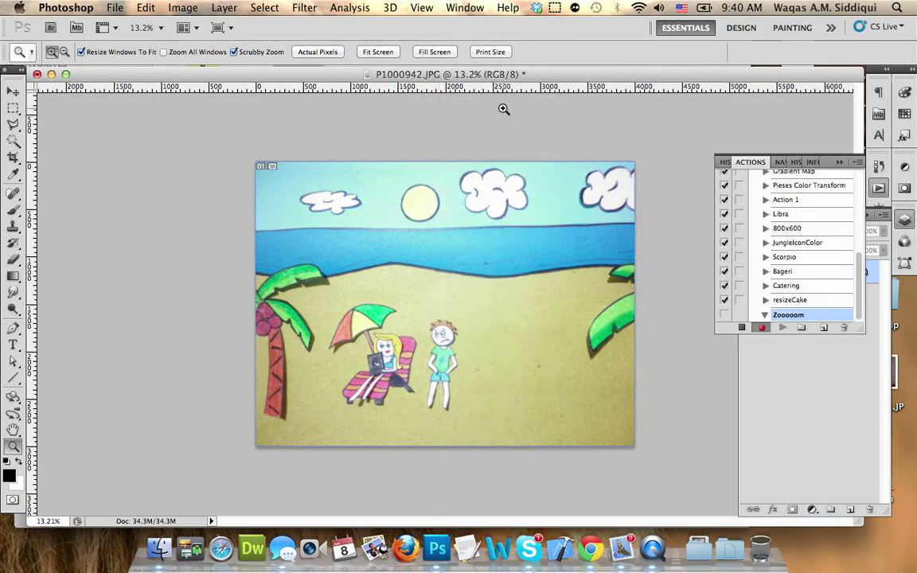
pyautogui.press('super+alt+c')
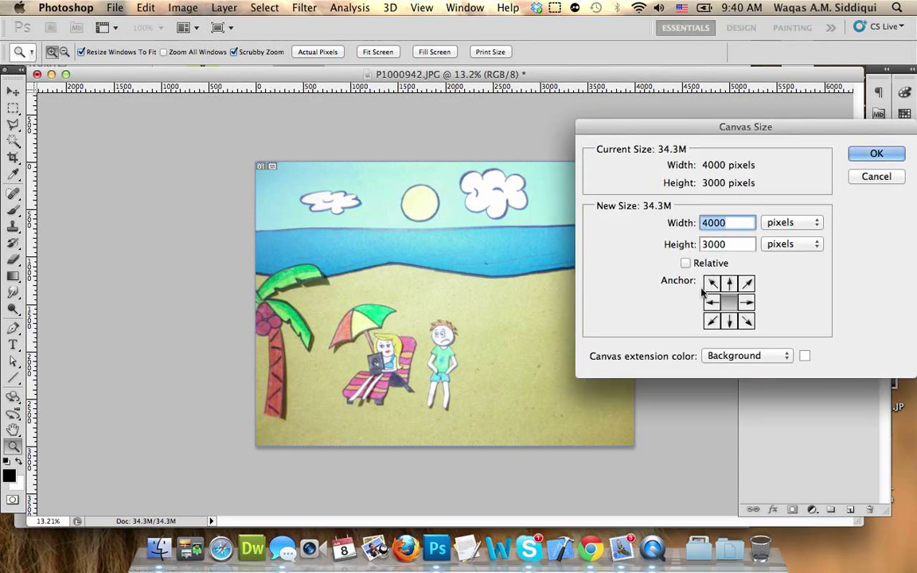
pyautogui.click(712, 320)
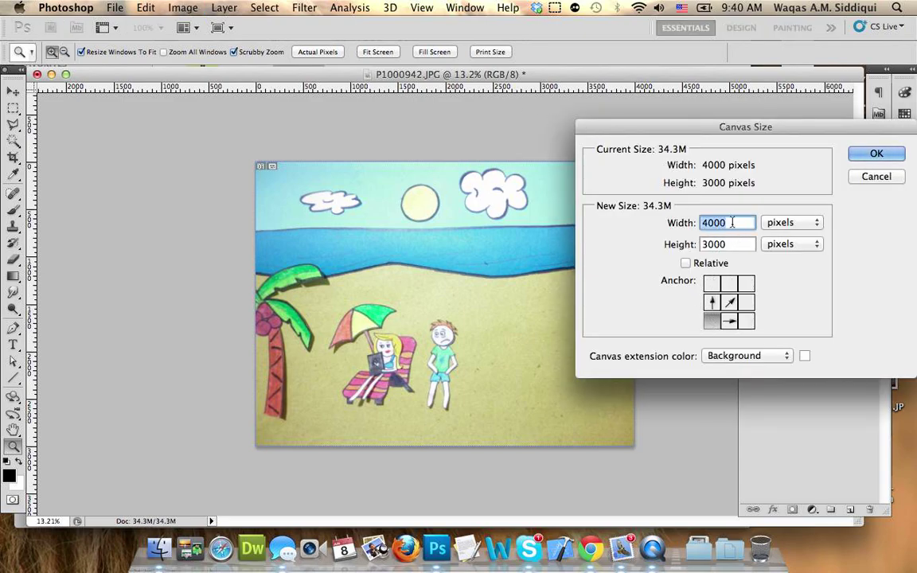
pyautogui.write('75')
pyautogui.press('Tab')
pyautogui.write('75')
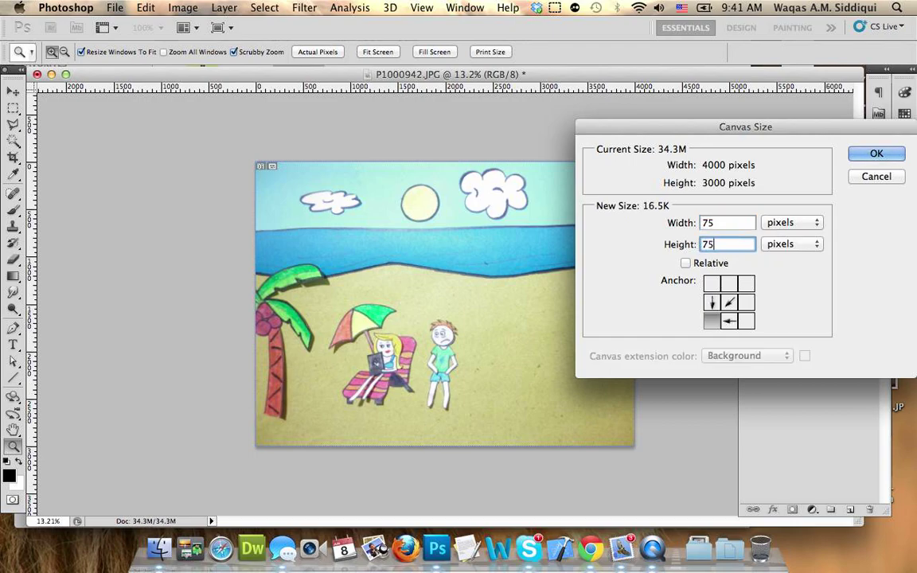
pyautogui.click(789, 222)
pyautogui.click(789, 210)
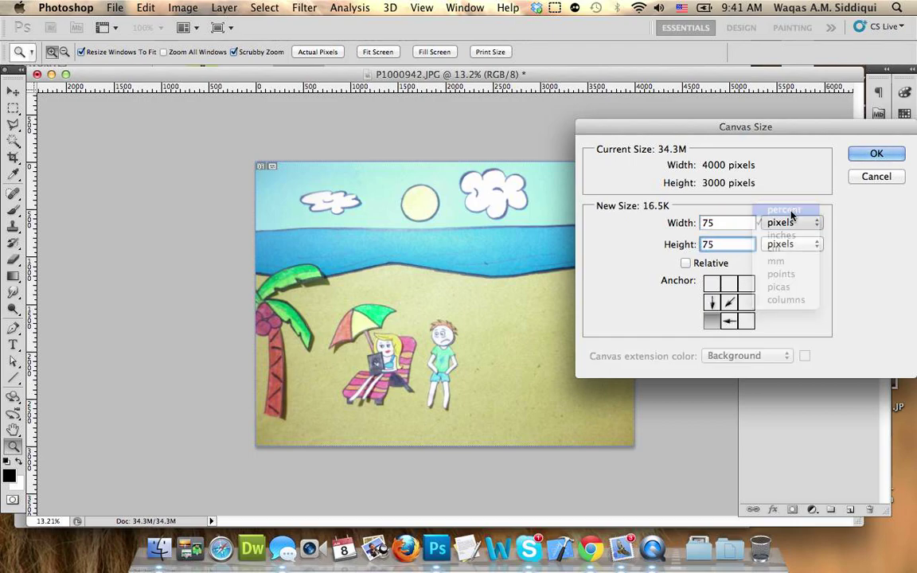
pyautogui.write('75')
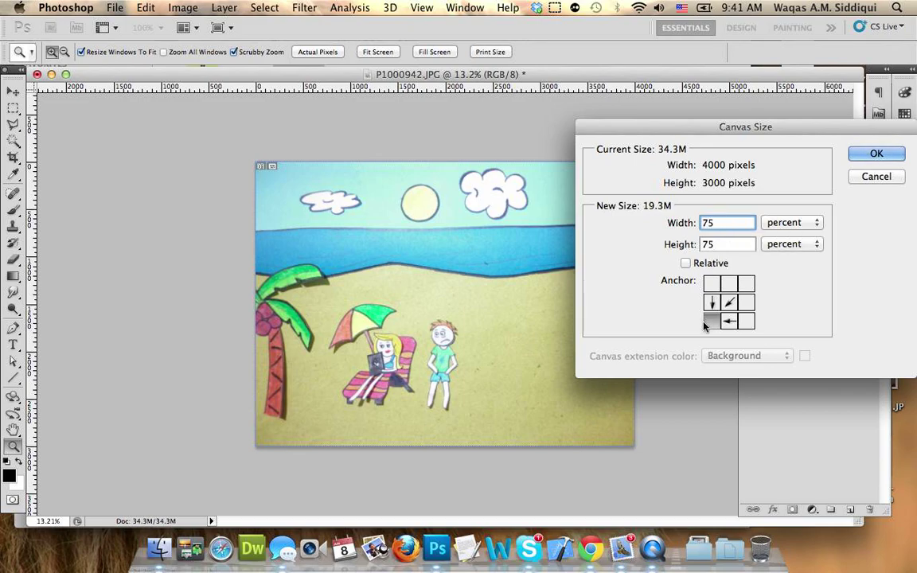
pyautogui.click(877, 155)
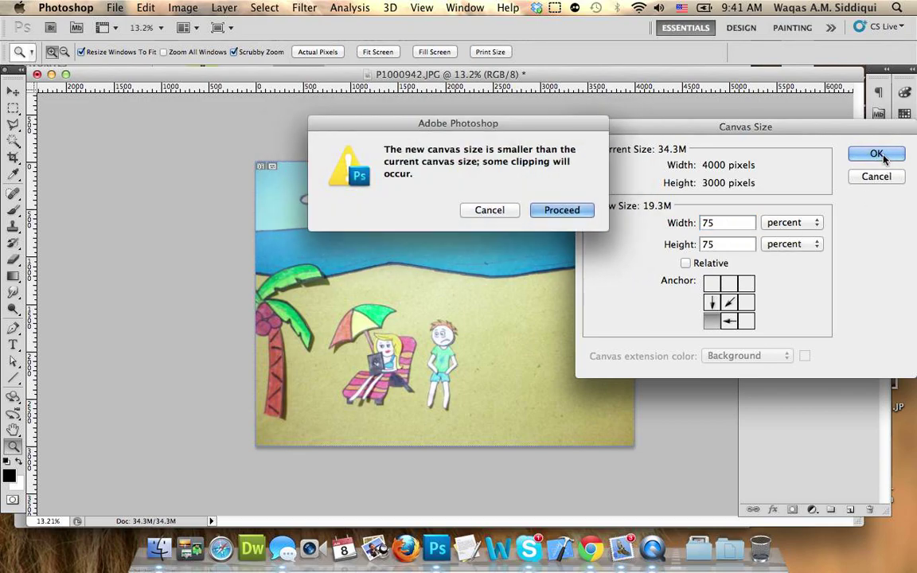
pyautogui.click(564, 211)
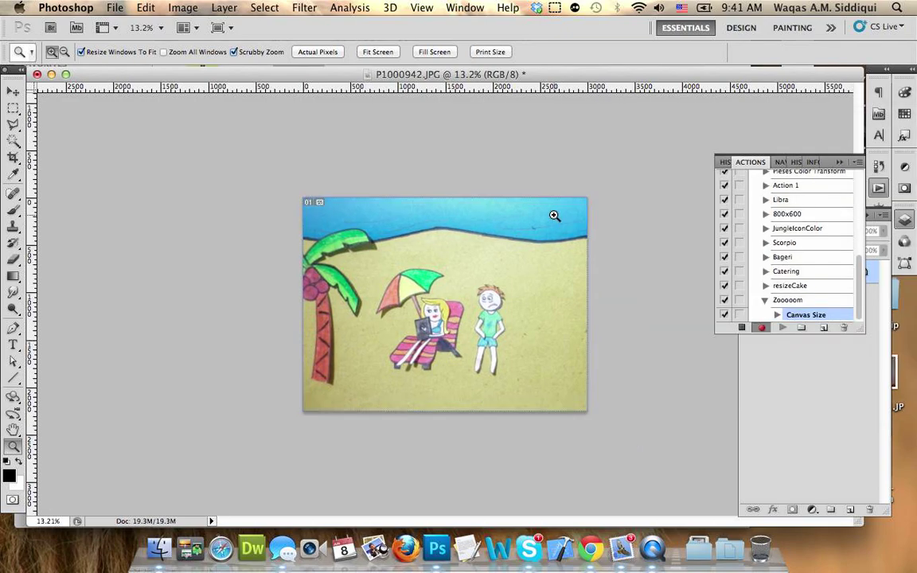
# - Record saving the cropped photo over P1000942.JPG as a High quality JPEG in Baseline ("Standard") format
pyautogui.click(117, 8)
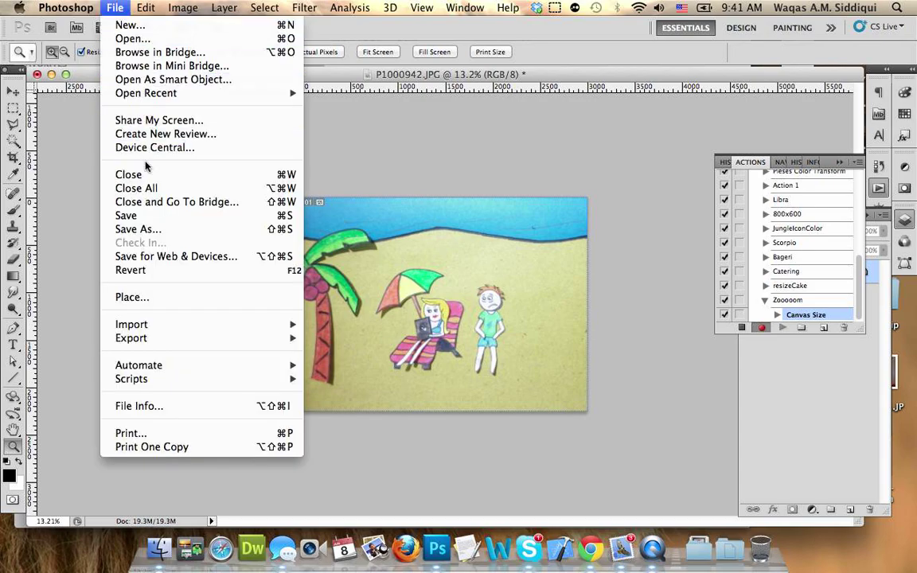
pyautogui.click(139, 221)
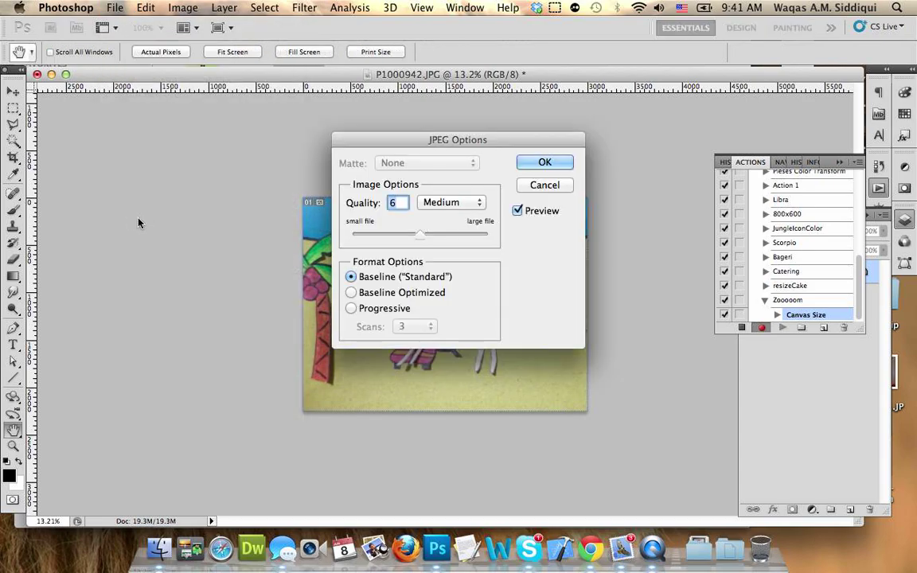
pyautogui.click(449, 204)
pyautogui.click(438, 218)
pyautogui.click(557, 162)
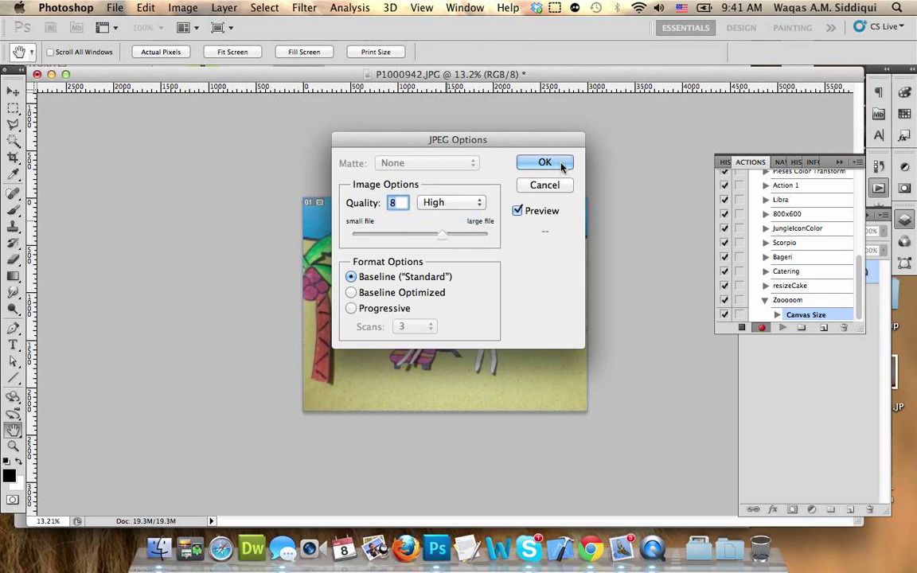
pyautogui.press('z')
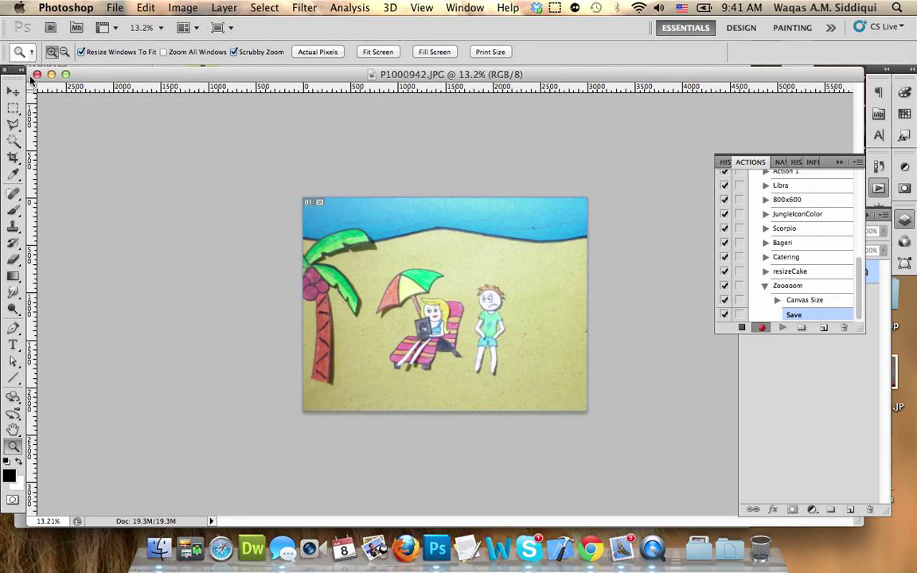
# - Record closing the cropped photo in the Zooooom action, and stop recording
pyautogui.click(114, 7)
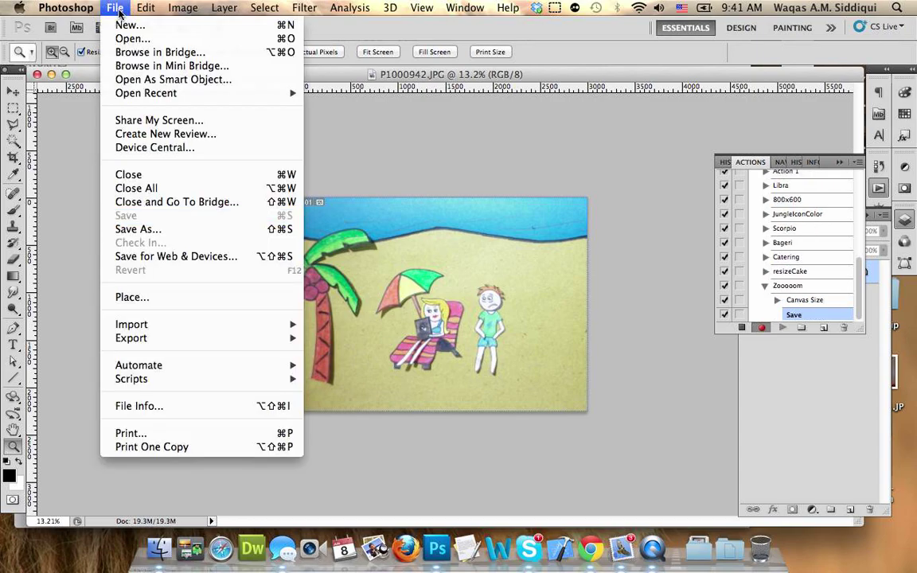
pyautogui.click(158, 177)
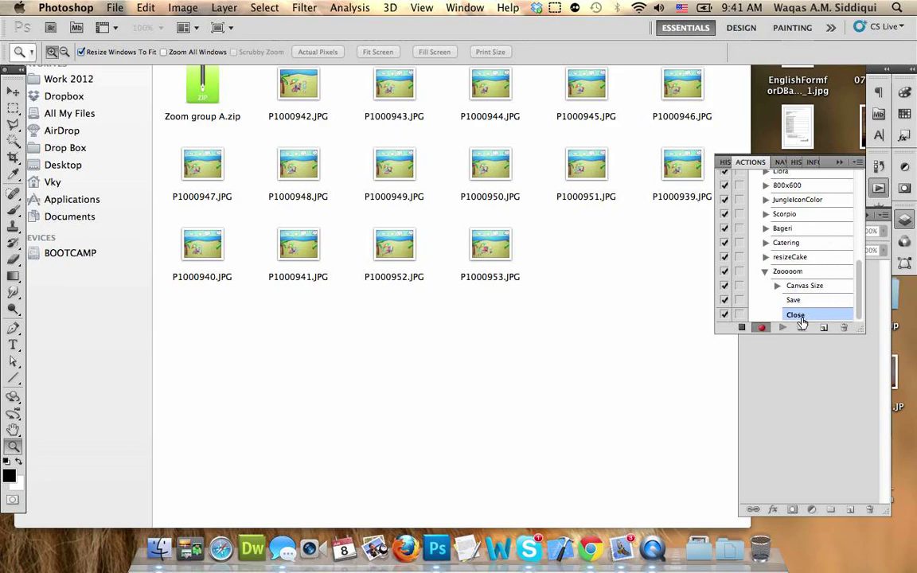
pyautogui.click(742, 328)
# - Switch to Finder, copy the cropped P1000942.JPG from folder A to the desktop as a backup, and reposition the folder window
pyautogui.click(323, 129)
pyautogui.click(298, 91)
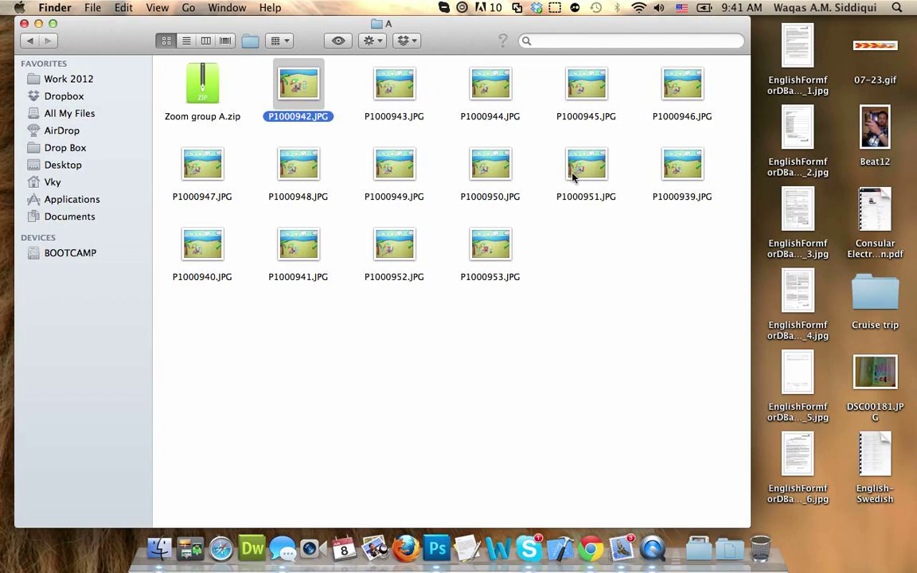
pyautogui.click(209, 86)
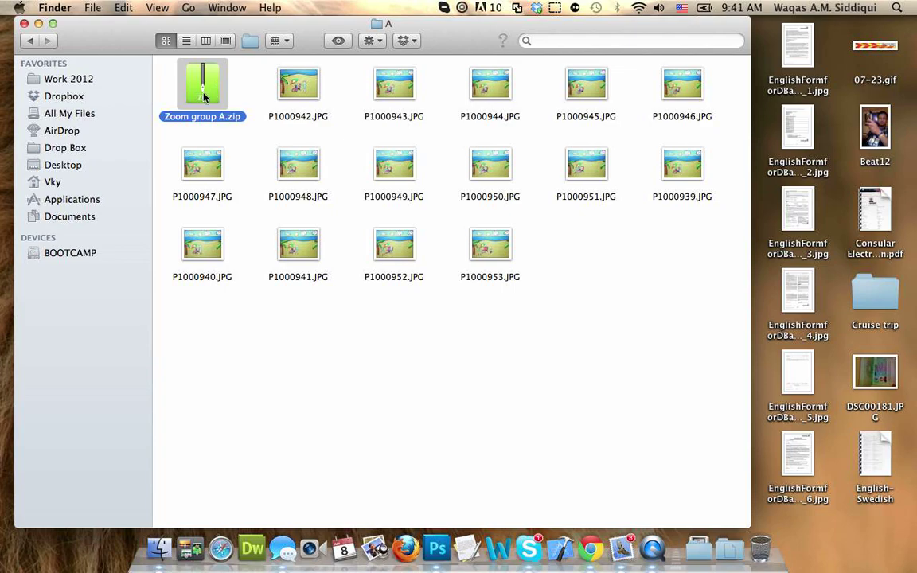
pyautogui.click(306, 91)
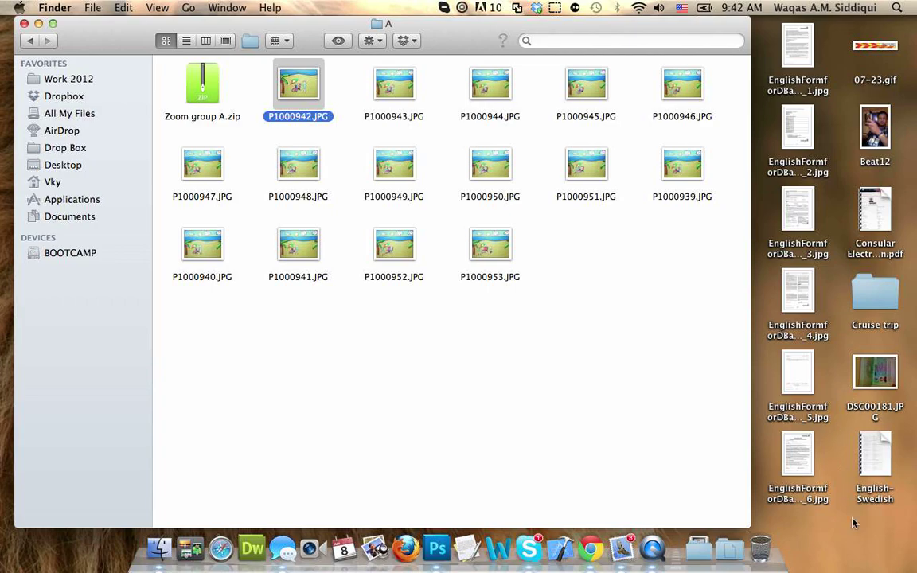
pyautogui.click(847, 442)
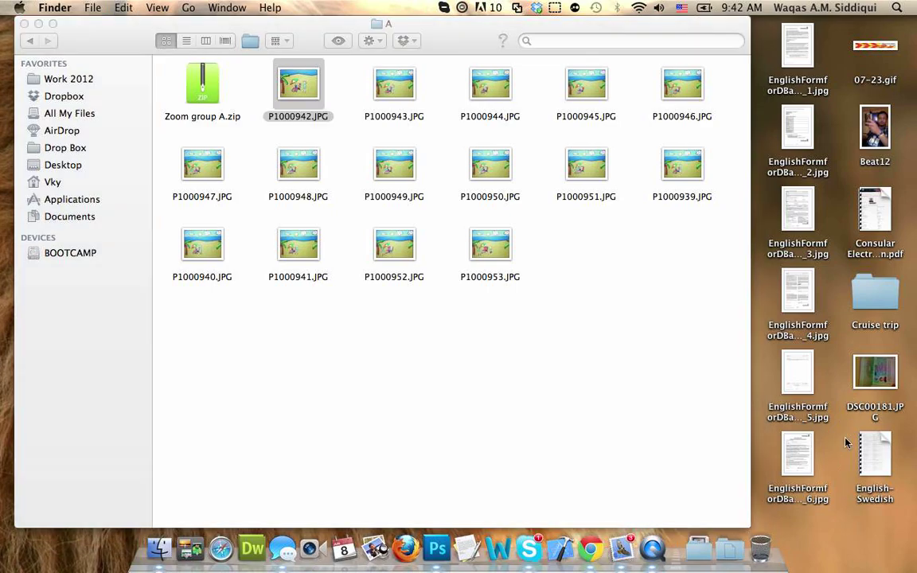
pyautogui.moveTo(494, 27); pyautogui.dragTo(530, 40)
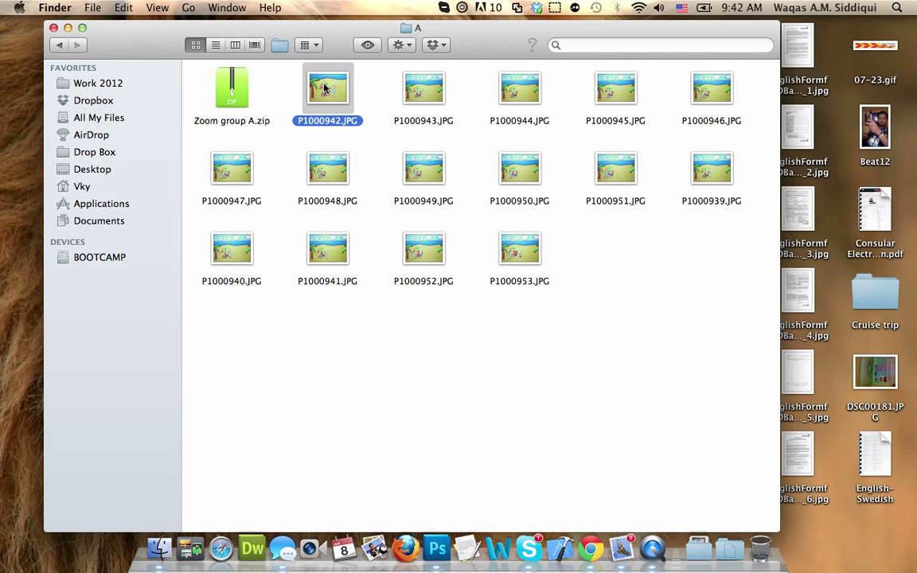
# - Return to Photoshop and start a Batch run using the Zooooom action from the Default Actions set
pyautogui.click(436, 549)
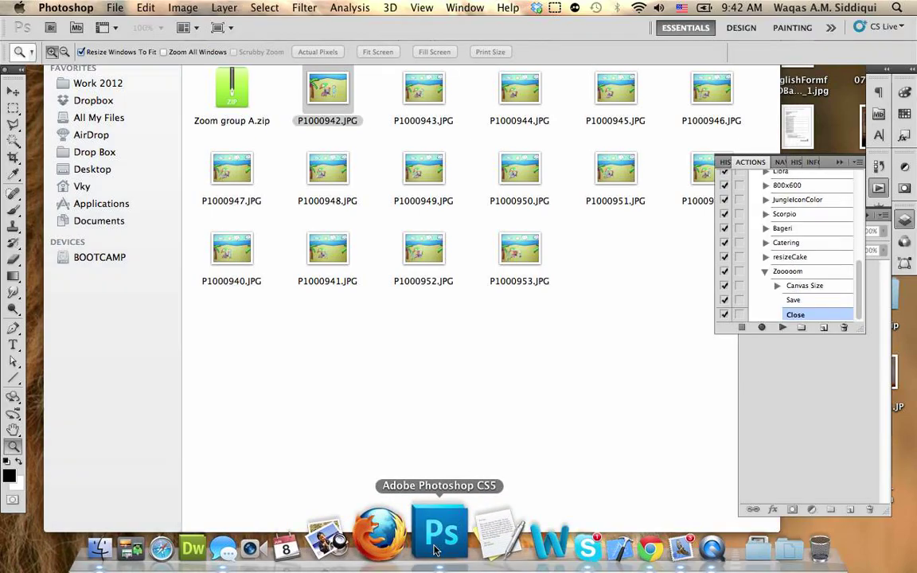
pyautogui.click(112, 8)
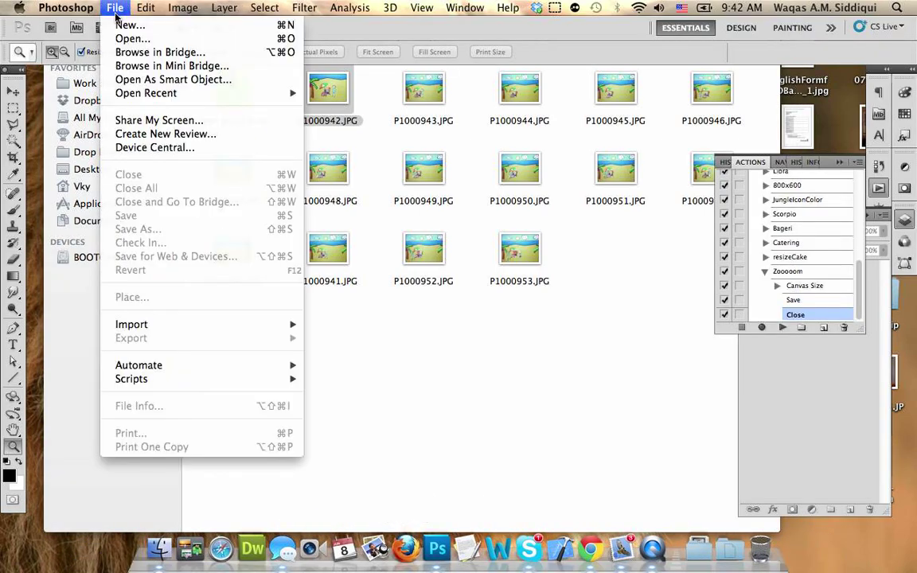
pyautogui.moveTo(172, 365)
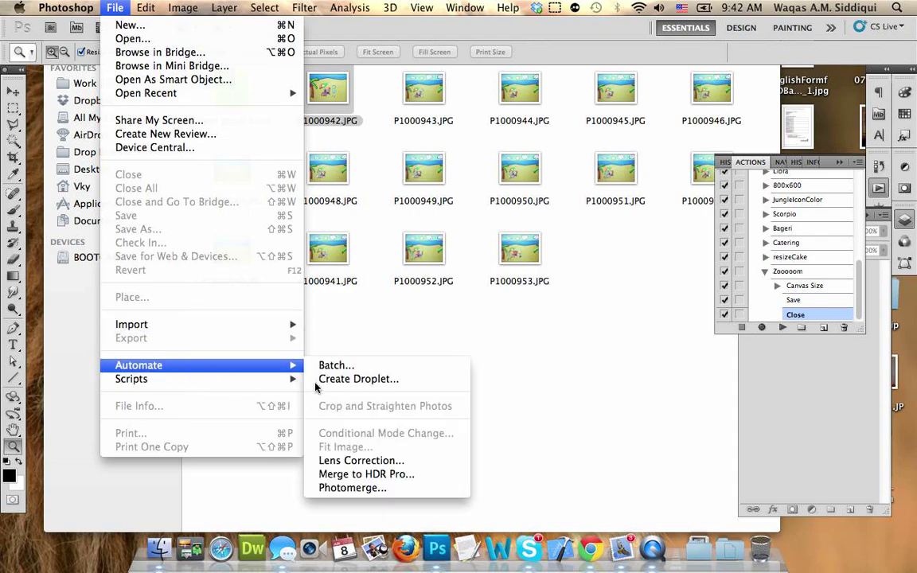
pyautogui.click(377, 368)
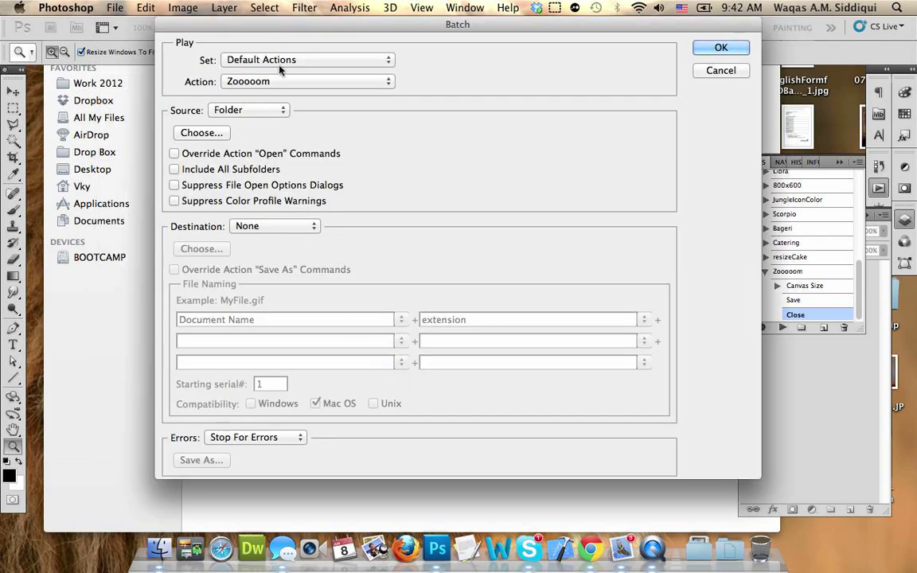
pyautogui.click(271, 60)
pyautogui.click(289, 61)
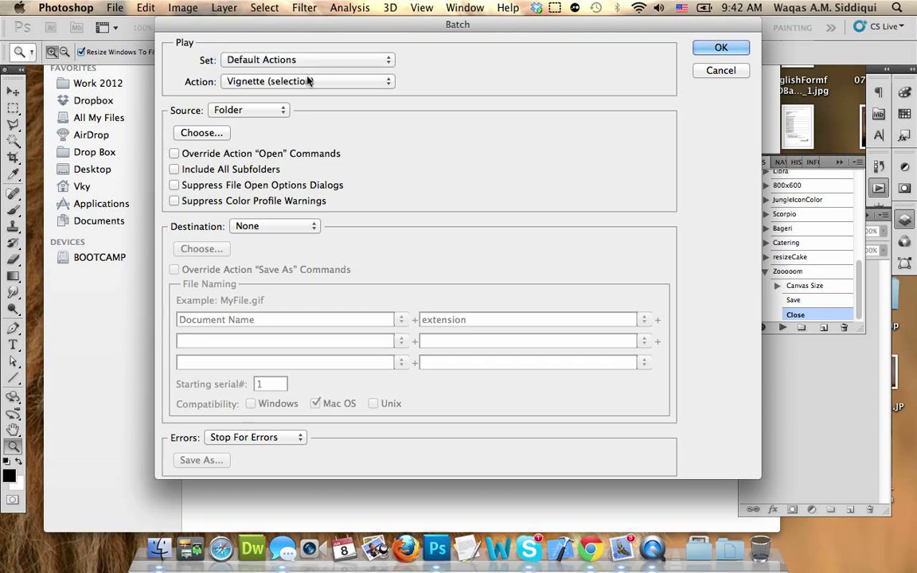
pyautogui.click(306, 81)
pyautogui.click(270, 360)
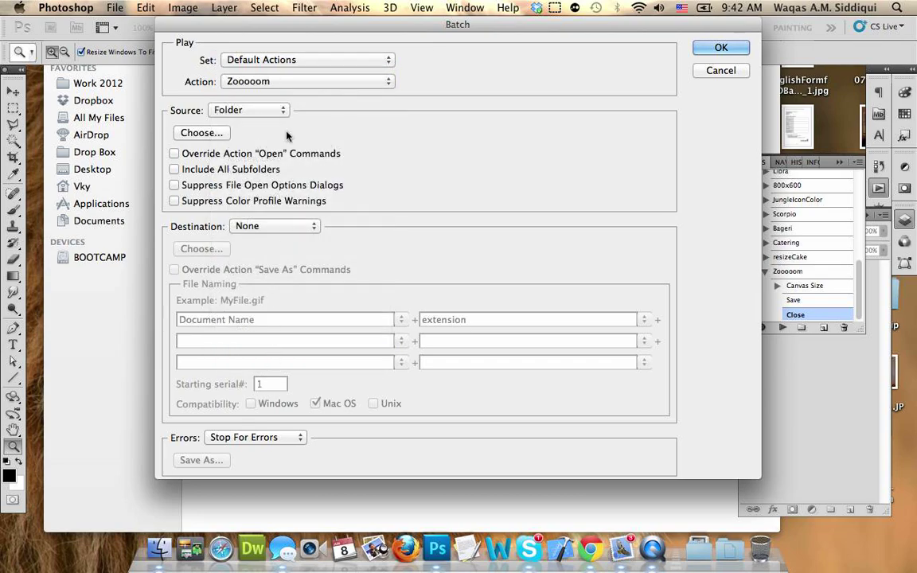
# - Set the batch source to folder A inside Downloads/Zoom and run the batch
pyautogui.click(270, 111)
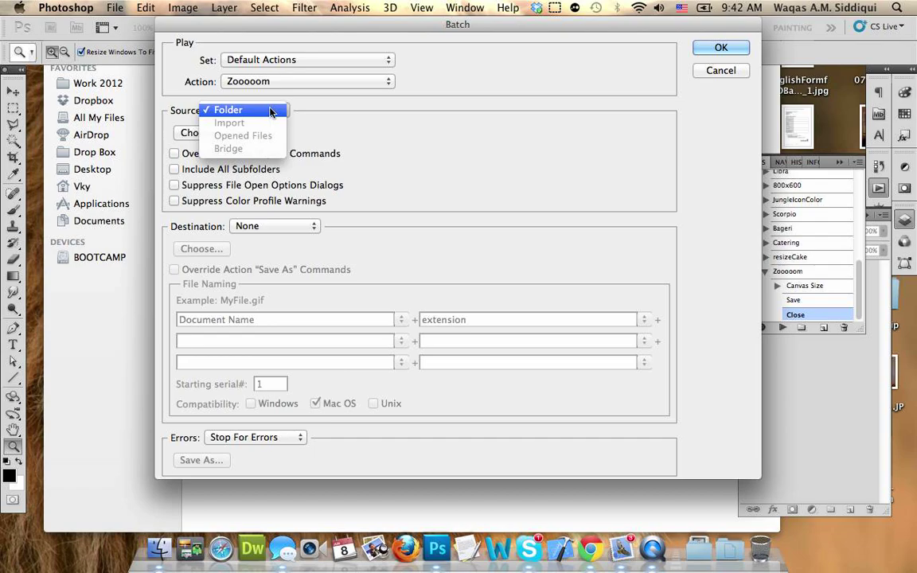
pyautogui.click(271, 112)
pyautogui.click(210, 136)
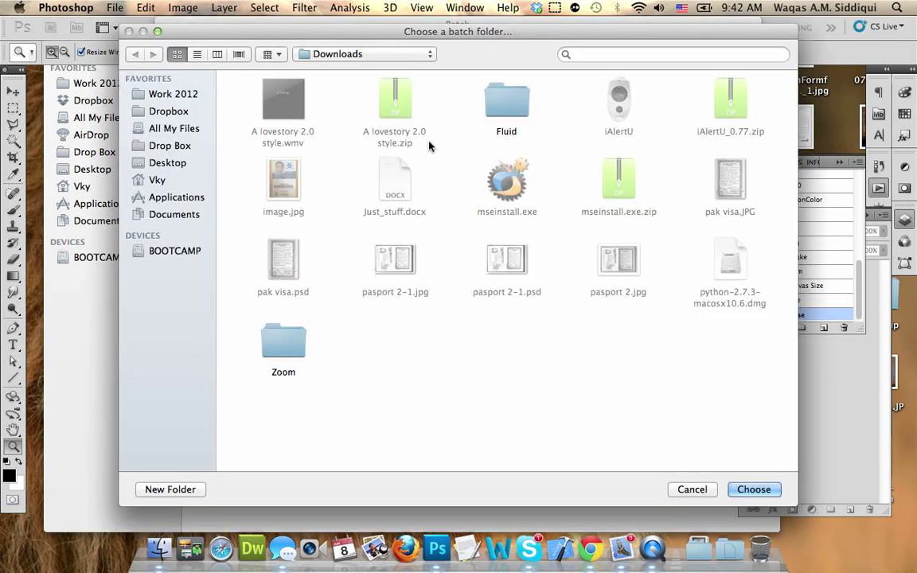
pyautogui.doubleClick(271, 342)
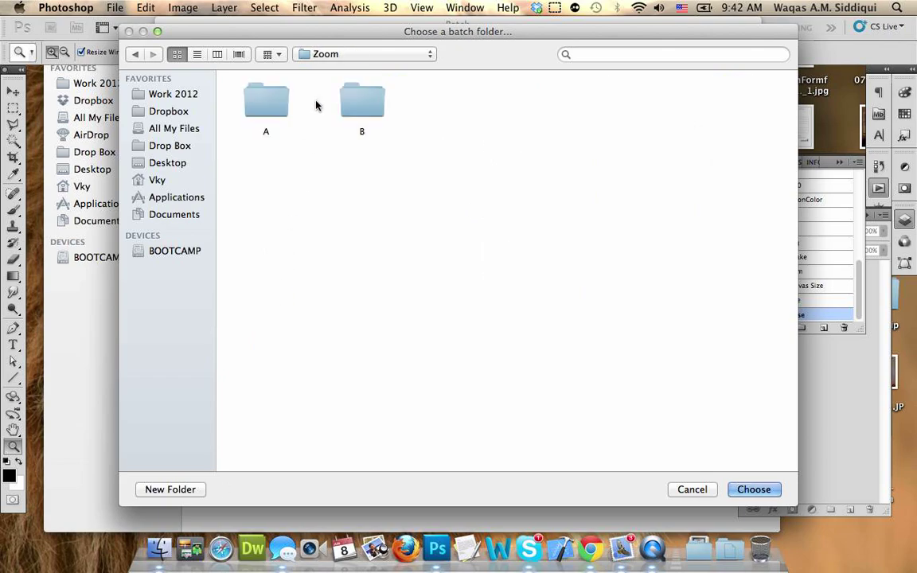
pyautogui.doubleClick(284, 95)
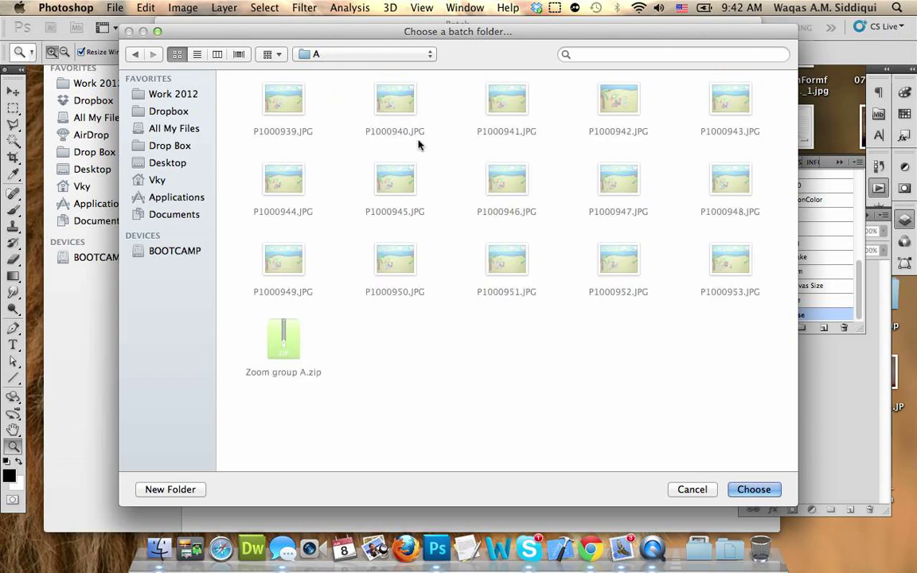
pyautogui.click(747, 492)
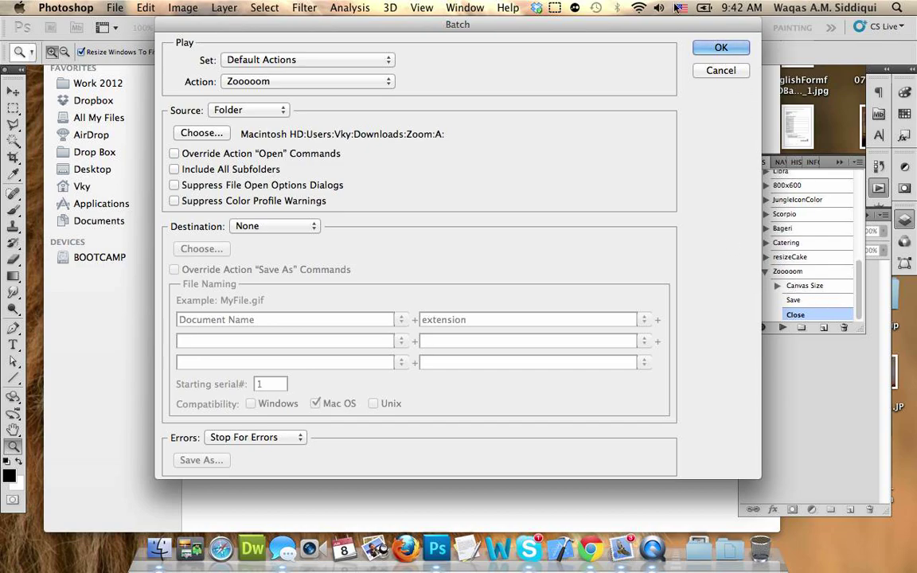
pyautogui.click(720, 50)
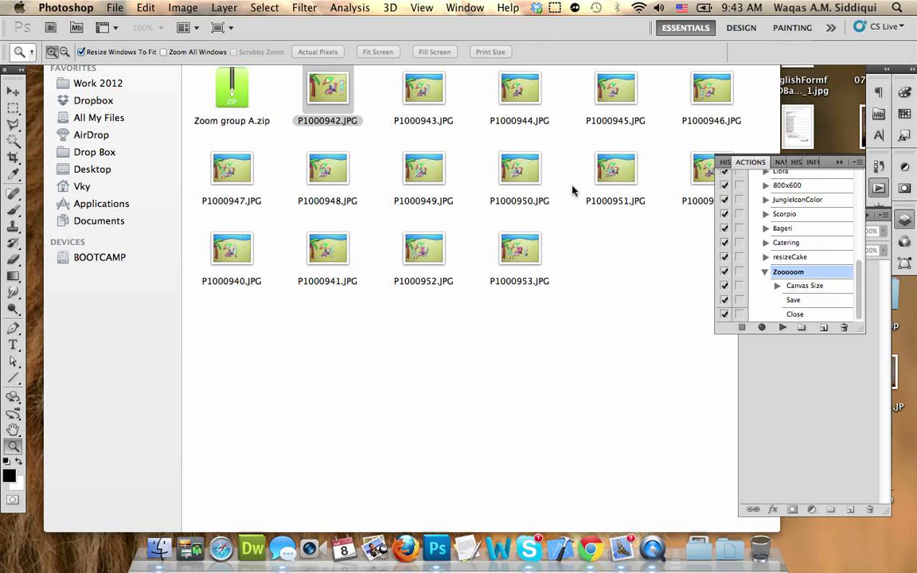
# - Preview P1000942.JPG from folder A in Finder with Quick Look to check its crop, and close the preview
pyautogui.click(337, 100)
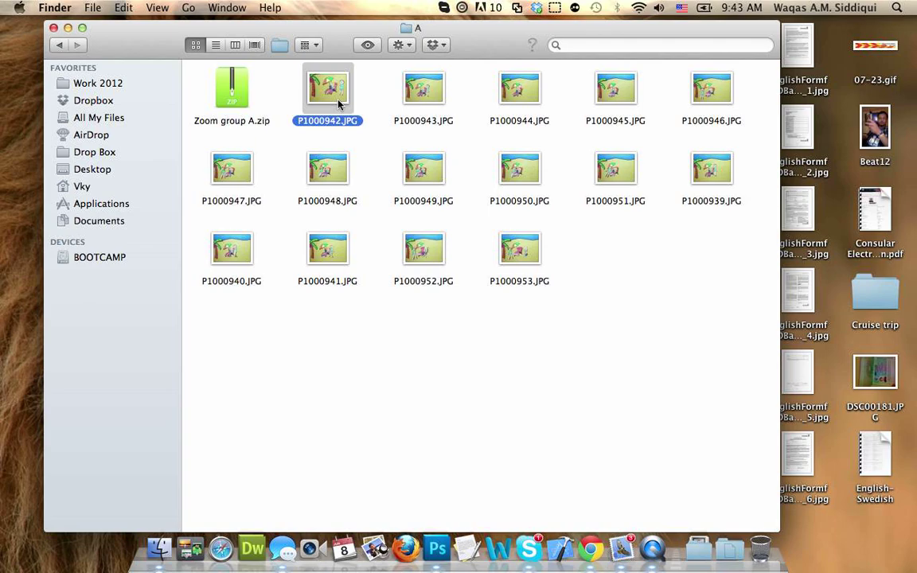
pyautogui.rightClick(338, 104)
pyautogui.click(370, 44)
pyautogui.click(368, 44)
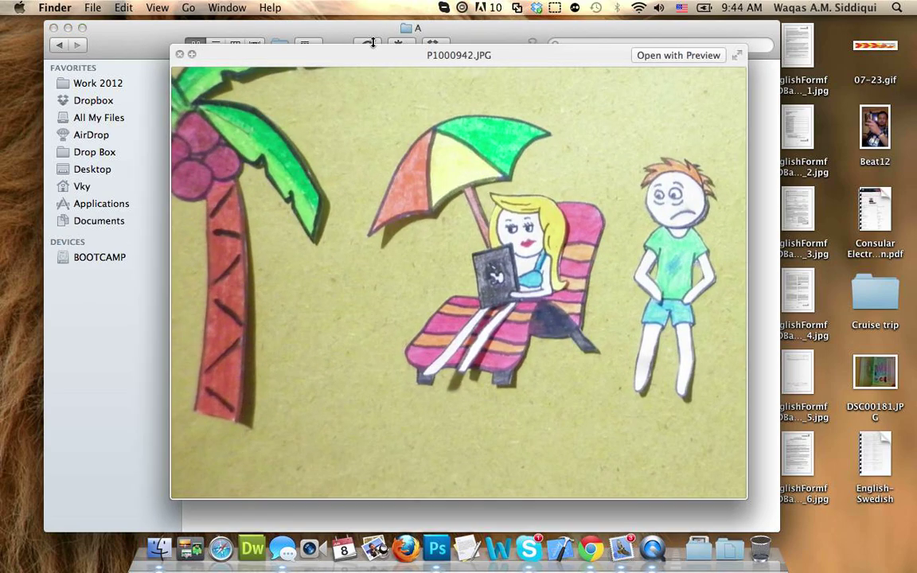
pyautogui.click(180, 55)
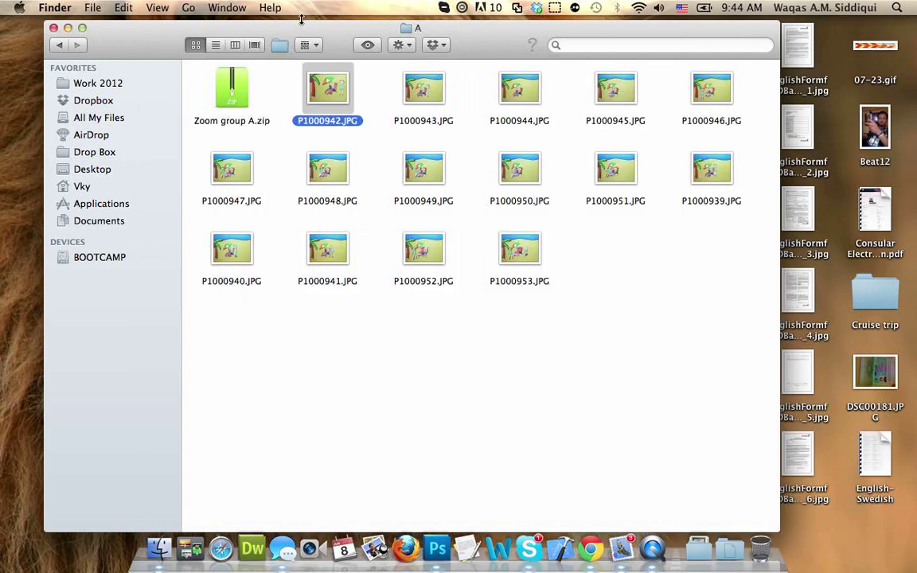
# - Move the desktop backup of P1000942.JPG into folder A, replacing the newer file, and bring the folder window back into full view
pyautogui.moveTo(335, 29); pyautogui.dragTo(41, 37)
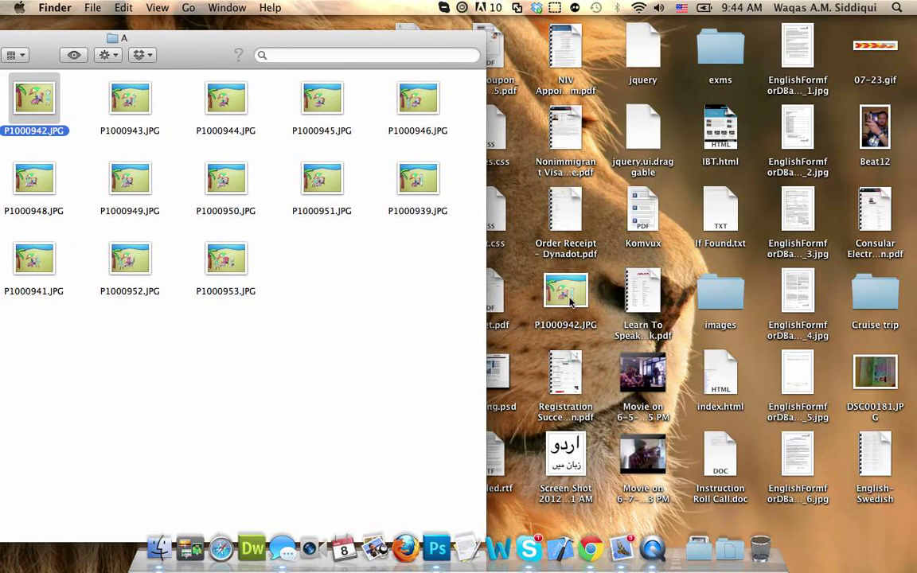
pyautogui.moveTo(579, 299); pyautogui.dragTo(283, 332)
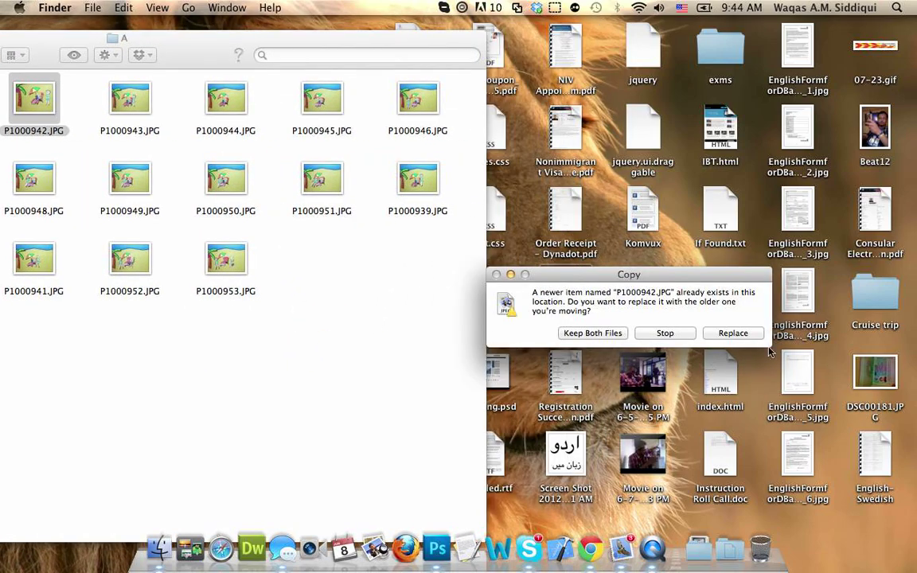
pyautogui.click(734, 332)
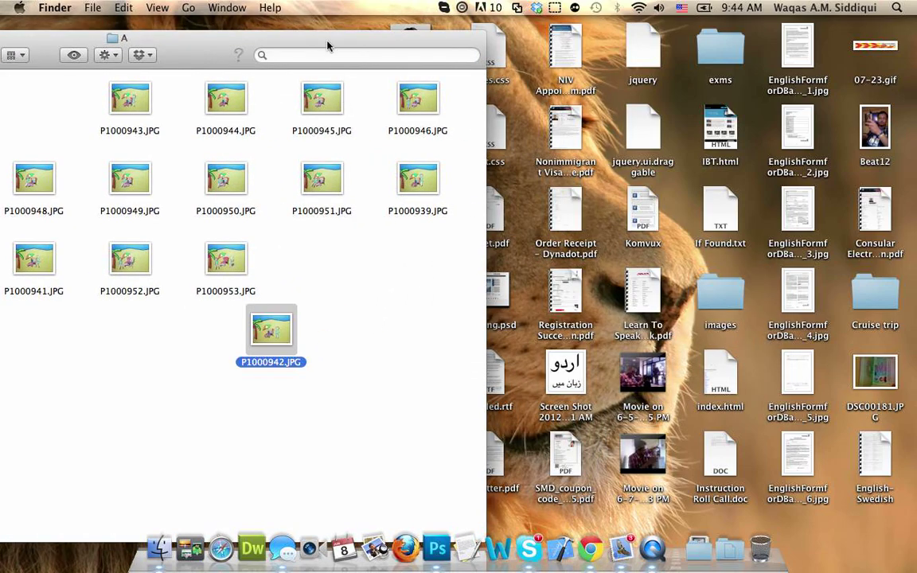
pyautogui.moveTo(322, 33); pyautogui.dragTo(708, 26)
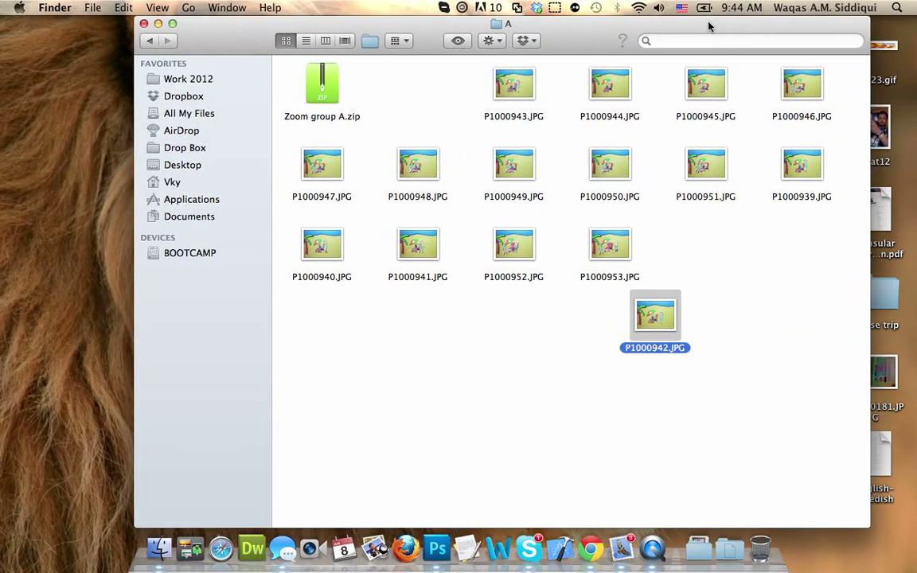
# - Switch to QuickTime Player, show all its windows and restore the minimised screen recording window
pyautogui.click(653, 542)
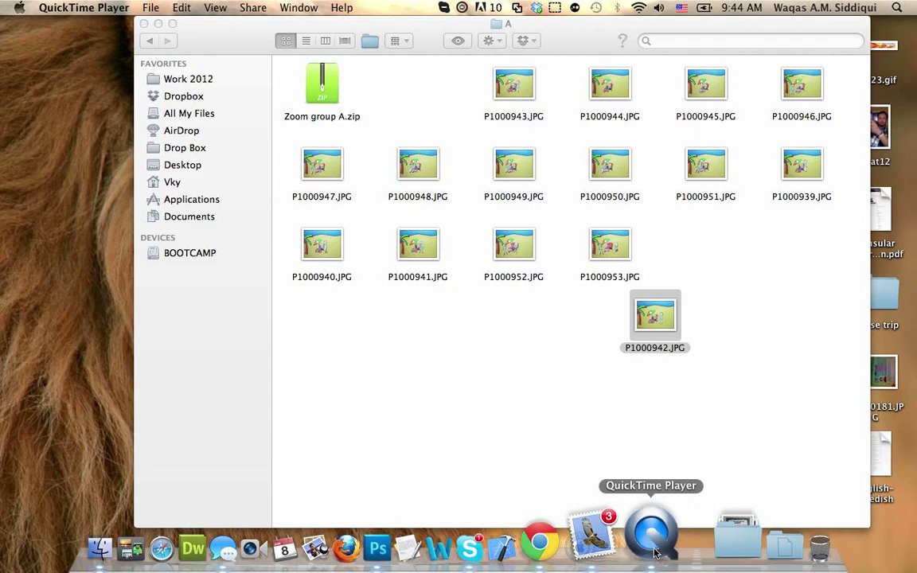
pyautogui.hotkey('ctrl', 'Down')
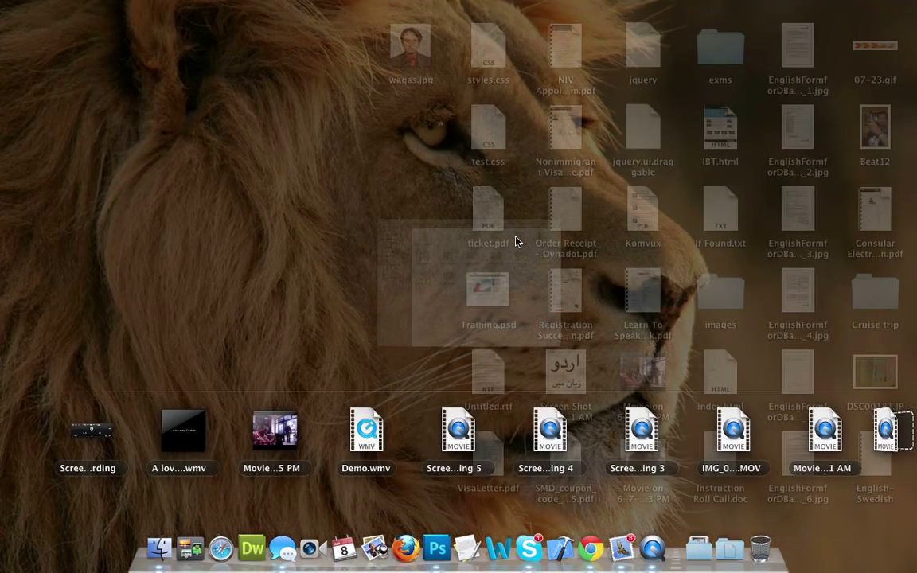
pyautogui.click(89, 426)
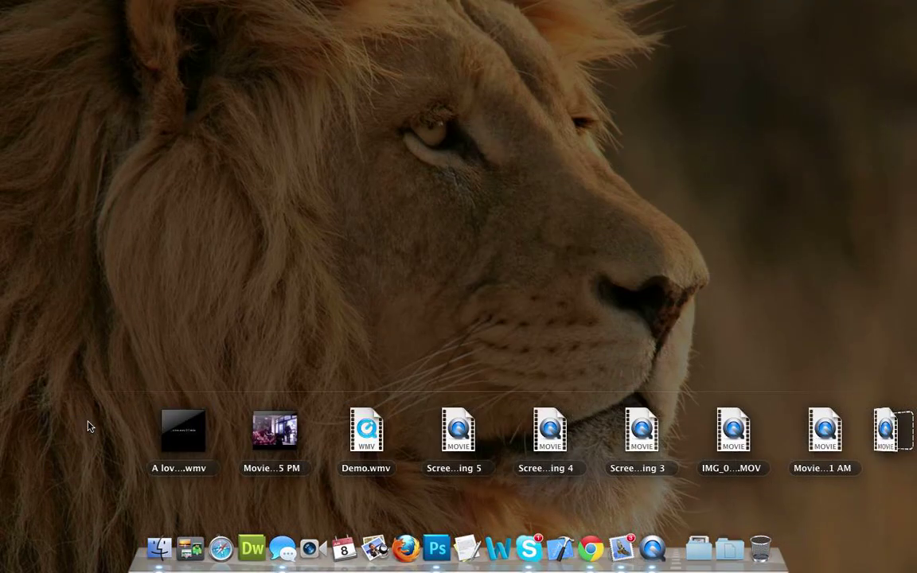